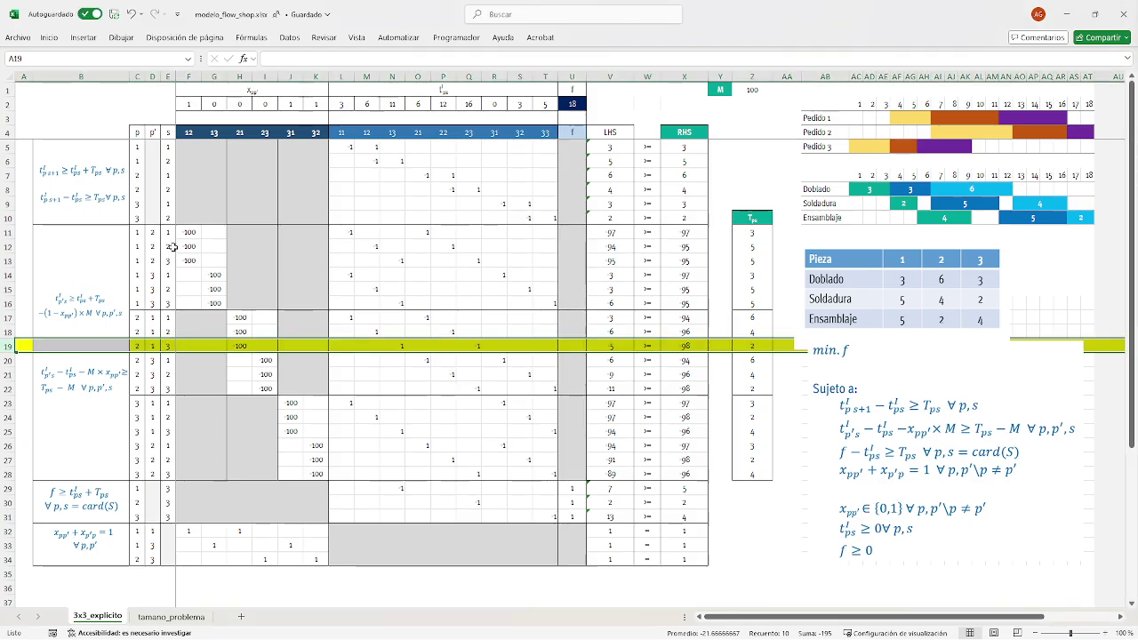
{"action": "left_click_drag", "start_coordinate": [170, 234], "coordinate": [170, 312]}
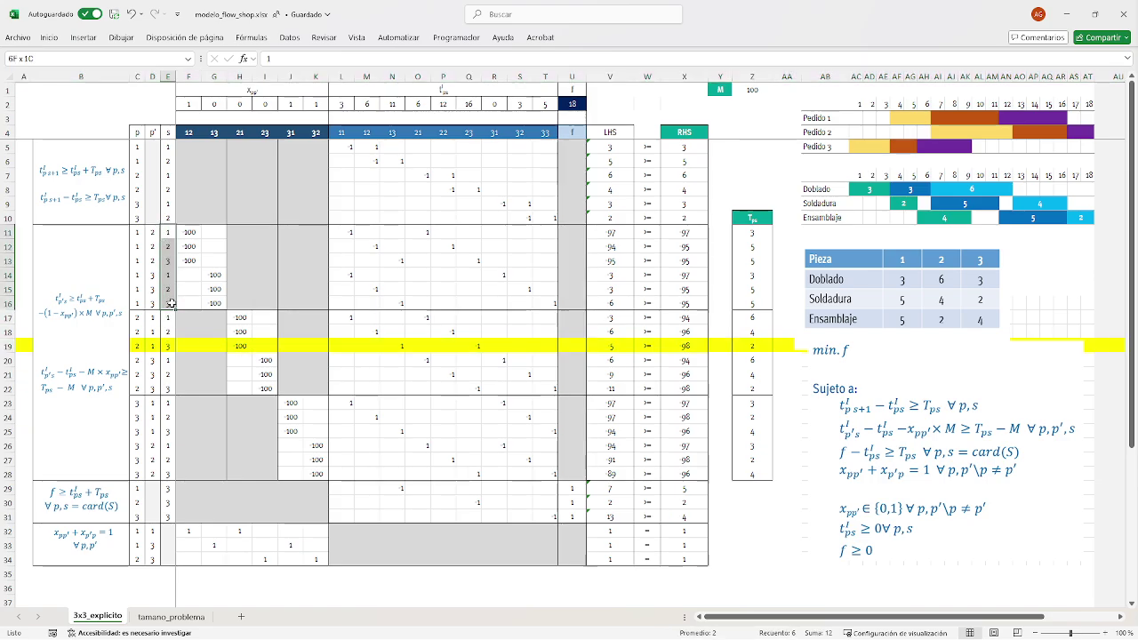
{"action": "left_click", "coordinate": [151, 247]}
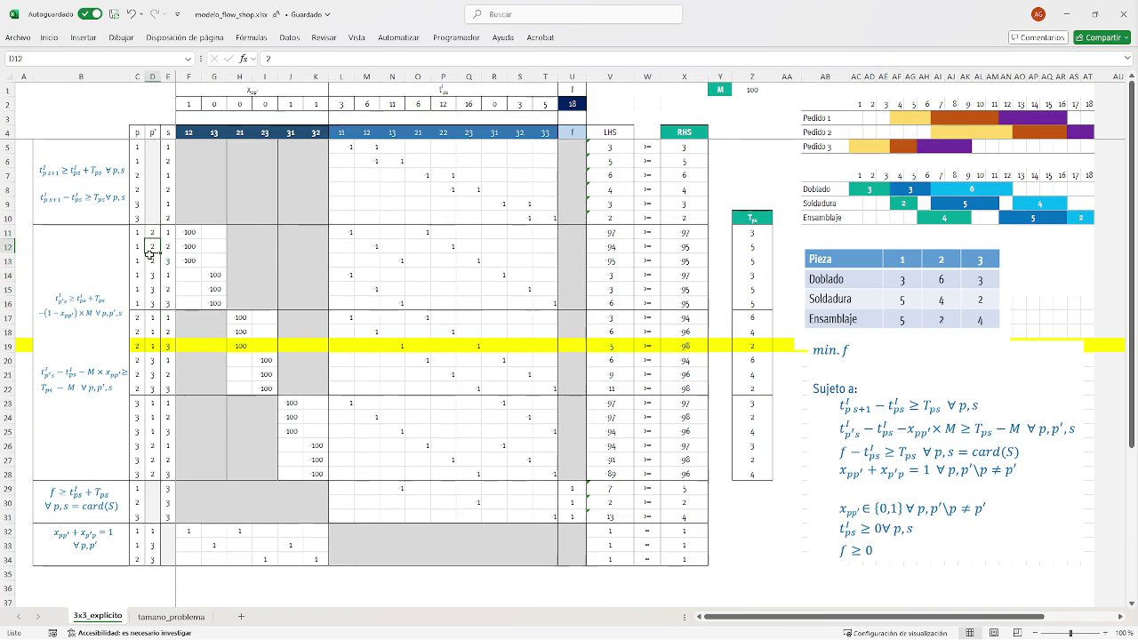
{"action": "key", "text": "Up"}
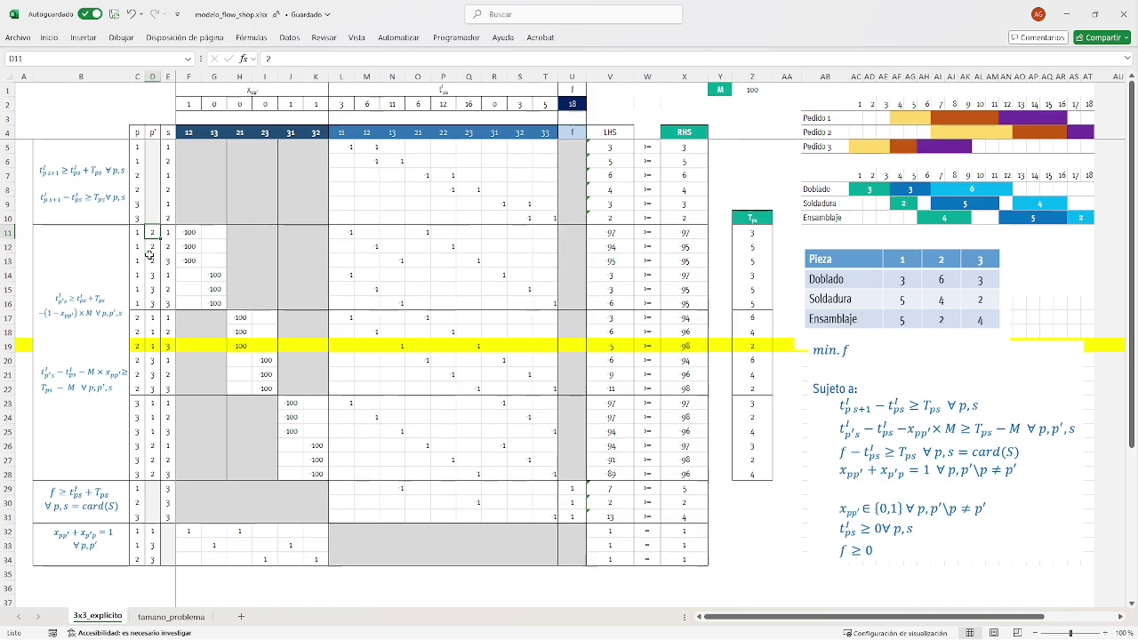
{"action": "key", "text": "Right"}
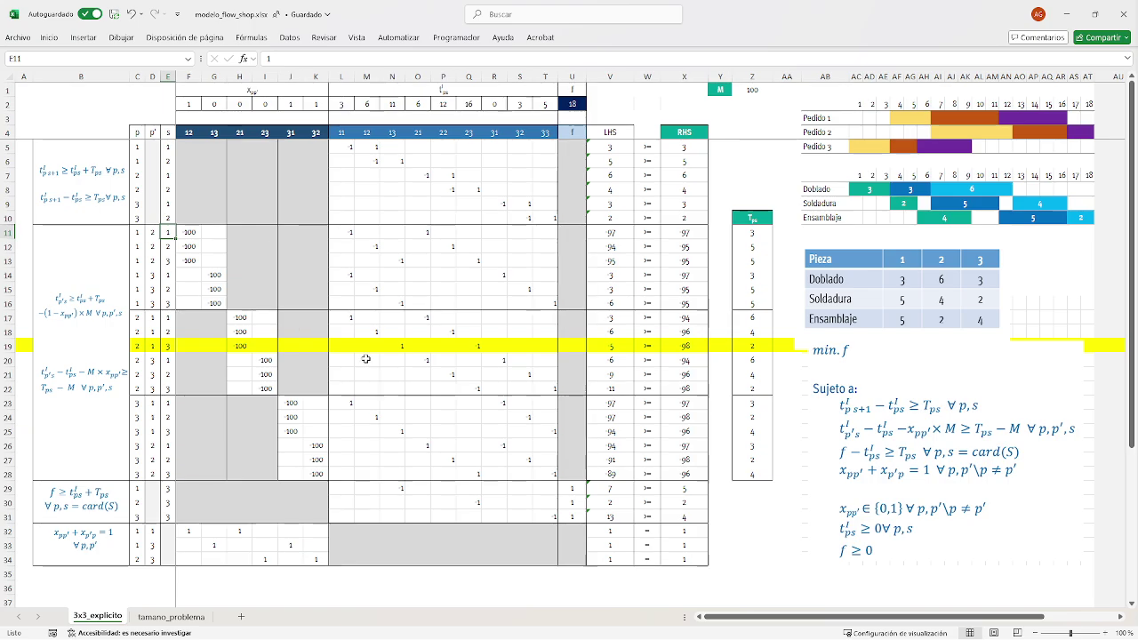
{"action": "key", "text": "Left"}
{"action": "key", "text": "Left"}
{"action": "key", "text": "Right"}
{"action": "key", "text": "Right"}
{"action": "key", "text": "Left"}
{"action": "key", "text": "Left"}
{"action": "key", "text": "Right"}
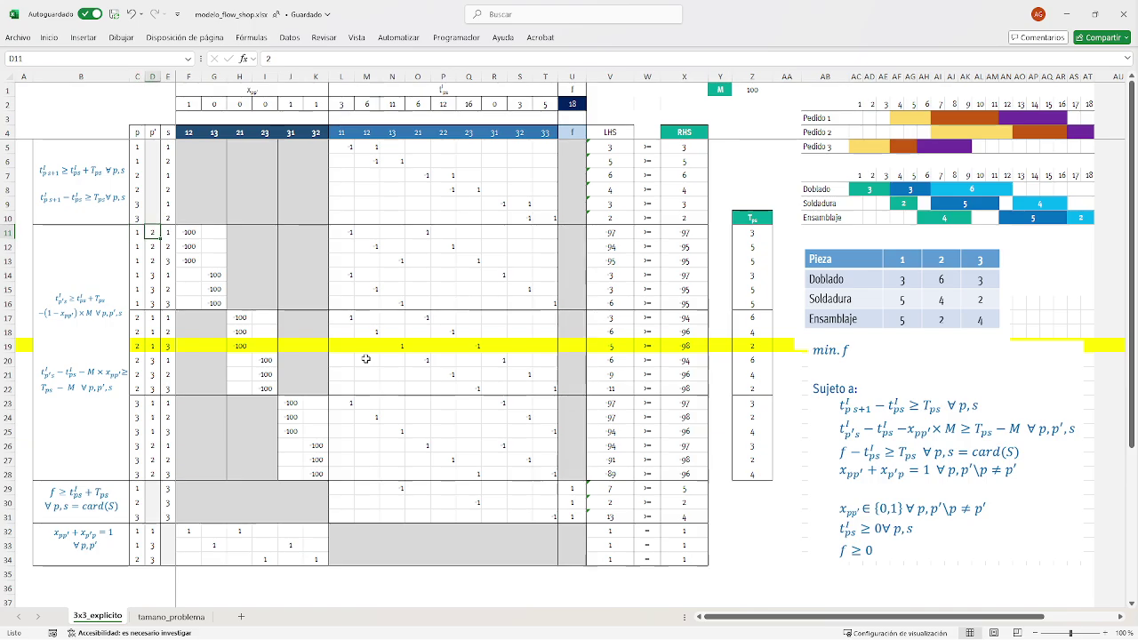
{"action": "key", "text": "Right"}
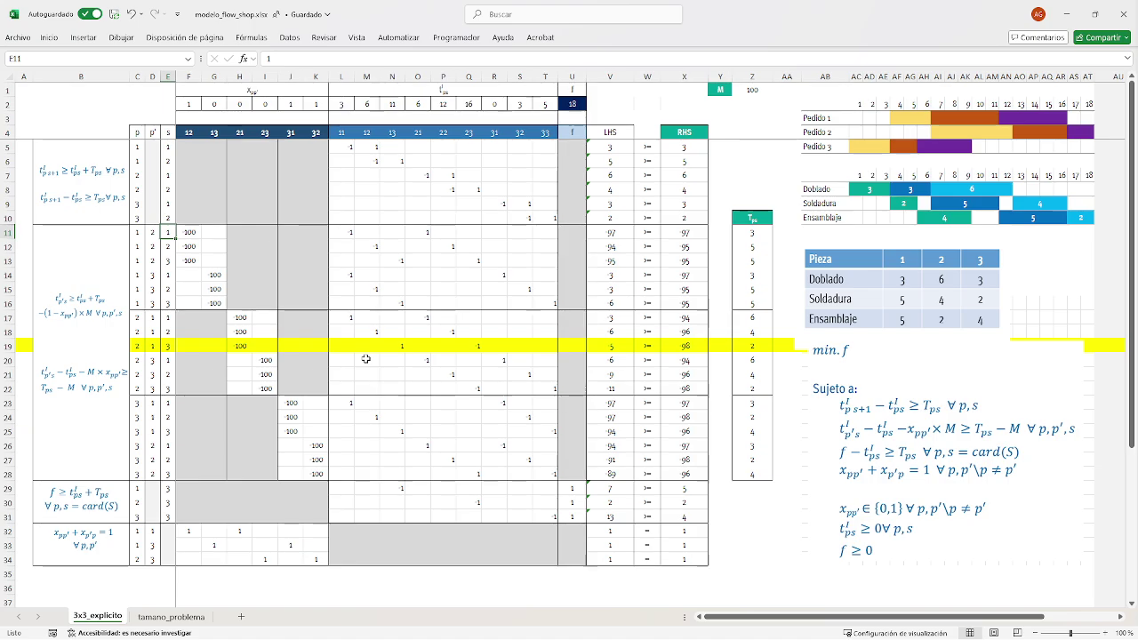
{"action": "key", "text": "Down"}
{"action": "key", "text": "Left"}
{"action": "key", "text": "Left"}
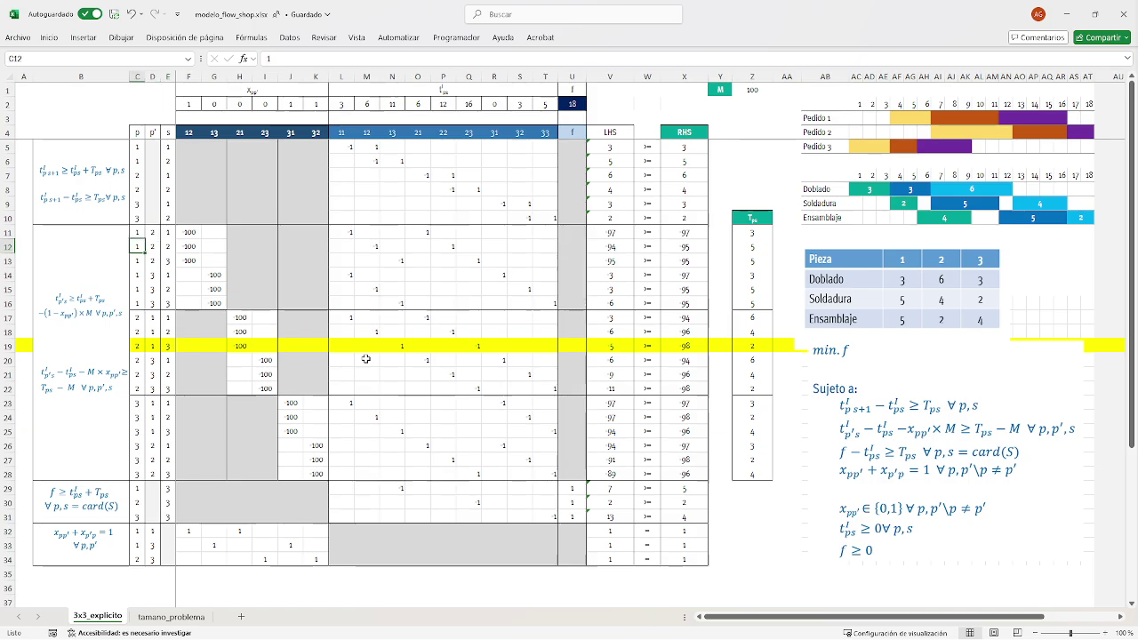
{"action": "key", "text": "Right"}
{"action": "key", "text": "Right"}
{"action": "key", "text": "Down"}
{"action": "key", "text": "Left"}
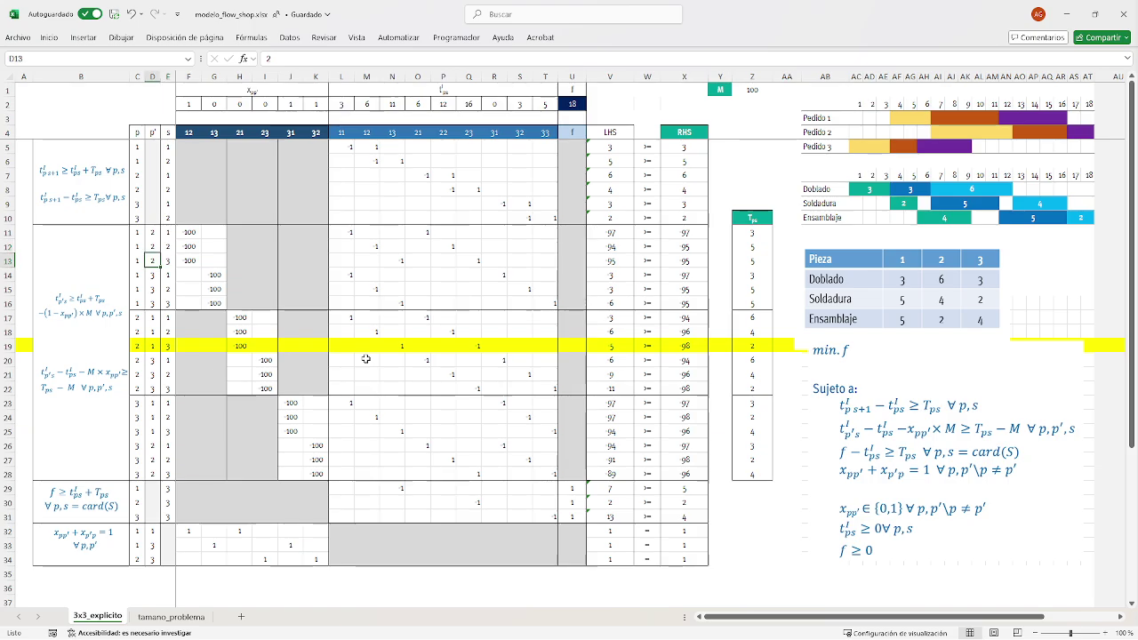
{"action": "key", "text": "Left"}
{"action": "key", "text": "Right"}
{"action": "key", "text": "Right"}
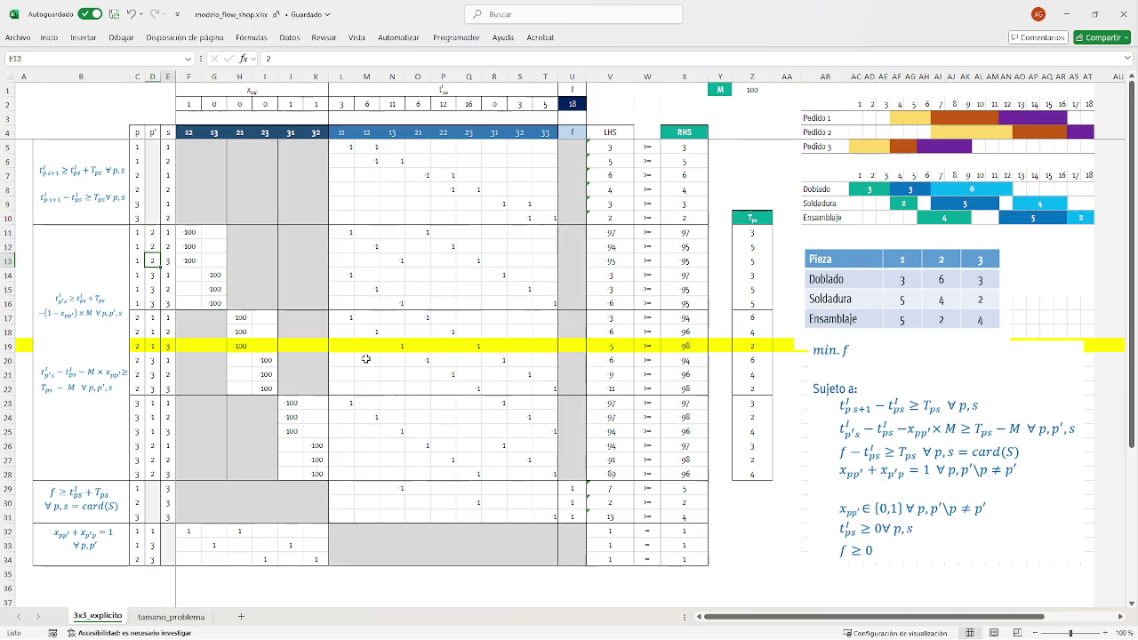
{"action": "key", "text": "Down"}
{"action": "key", "text": "Left"}
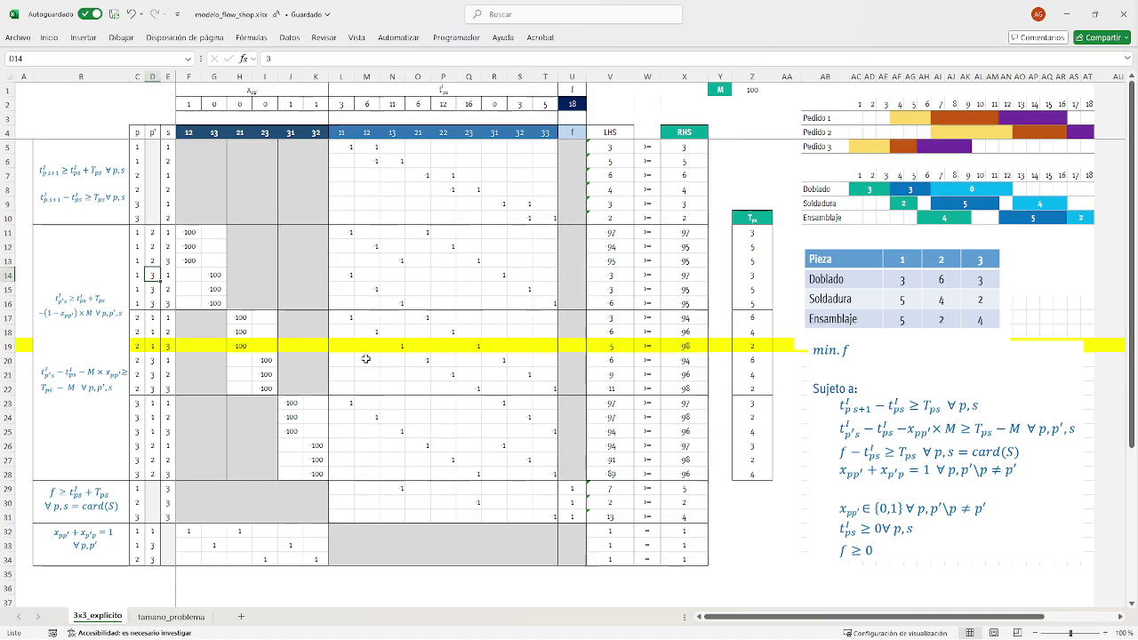
{"action": "key", "text": "Left"}
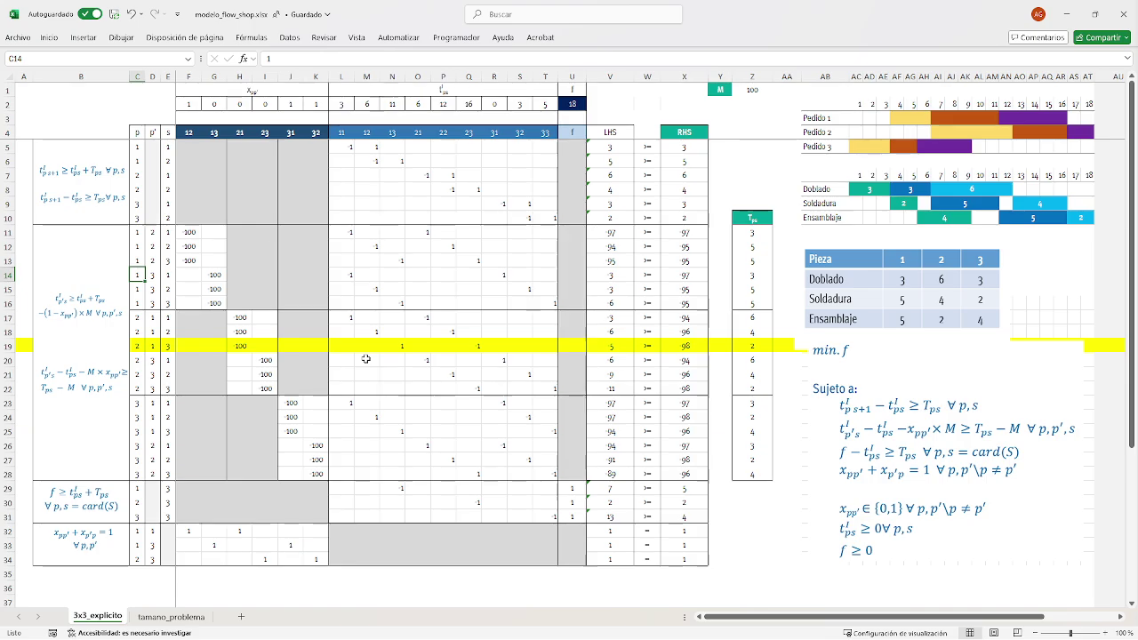
{"action": "key", "text": "Right"}
{"action": "key", "text": "Left"}
{"action": "key", "text": "Right"}
{"action": "key", "text": "Right"}
{"action": "key", "text": "Down"}
{"action": "key", "text": "Down"}
{"action": "key", "text": "Down"}
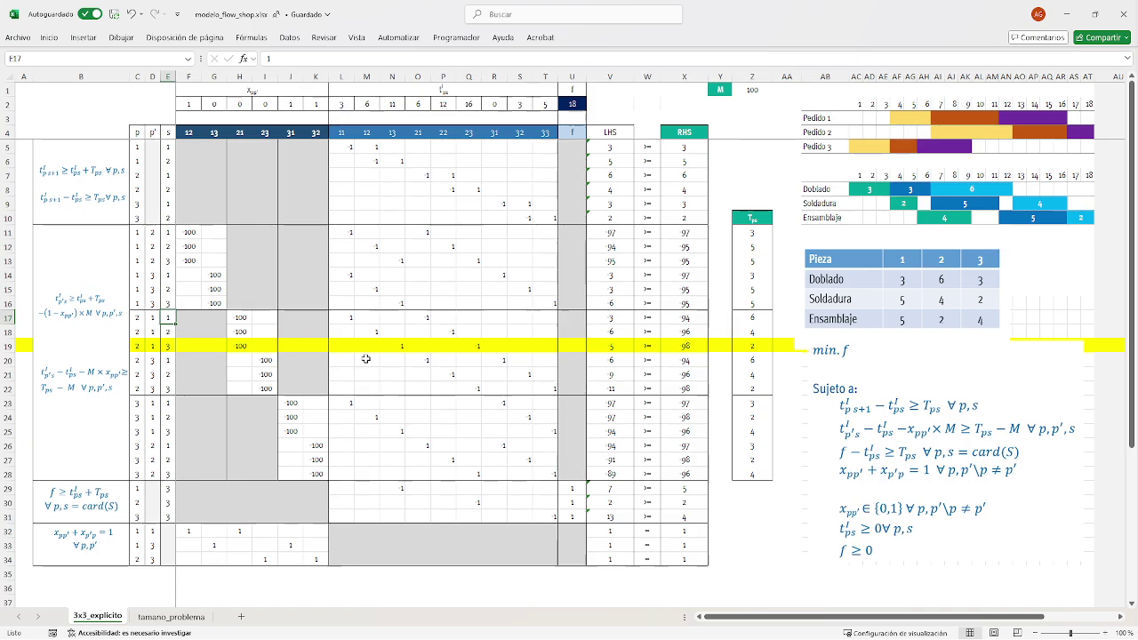
{"action": "key", "text": "Down"}
{"action": "key", "text": "Left"}
{"action": "key", "text": "Up"}
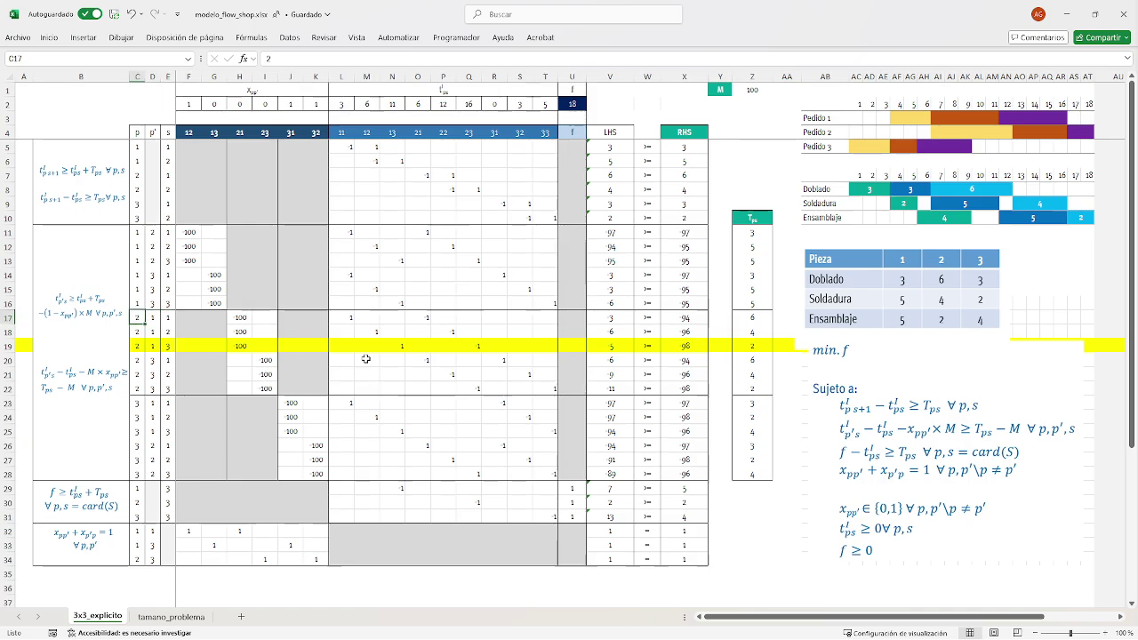
{"action": "key", "text": "Right"}
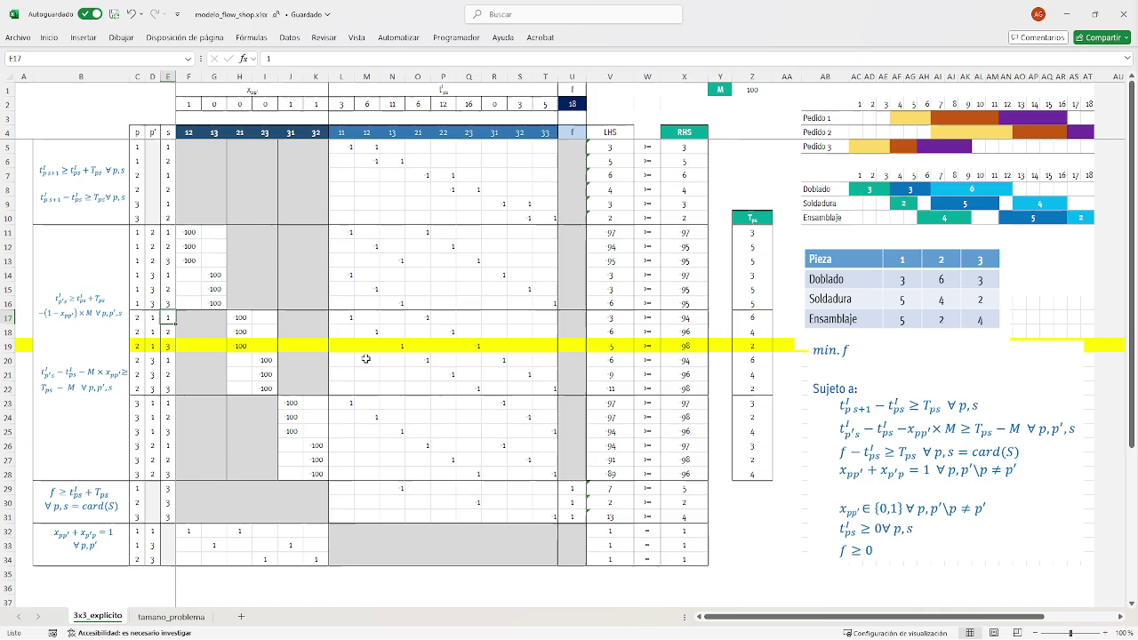
{"action": "key", "text": "Down"}
{"action": "key", "text": "Down"}
{"action": "key", "text": "Down"}
{"action": "key", "text": "Down"}
{"action": "key", "text": "Down"}
{"action": "key", "text": "Down"}
{"action": "key", "text": "Left"}
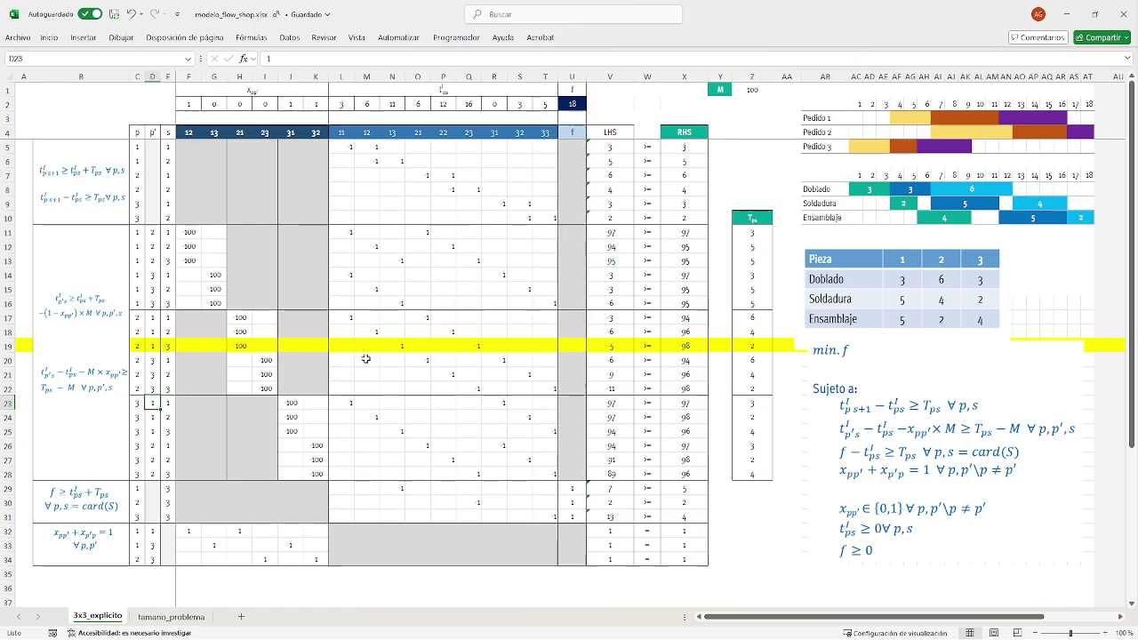
{"action": "key", "text": "Left"}
{"action": "key", "text": "Right"}
{"action": "key", "text": "Down"}
{"action": "key", "text": "Down"}
{"action": "key", "text": "Down"}
{"action": "key", "text": "Right"}
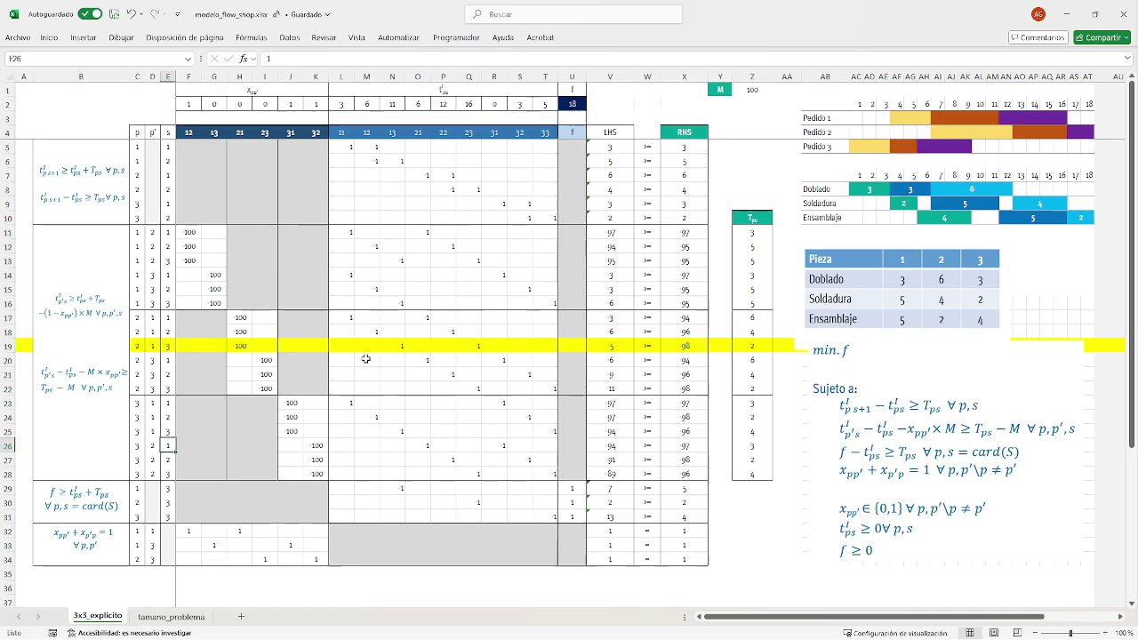
{"action": "key", "text": "Up"}
{"action": "key", "text": "Up"}
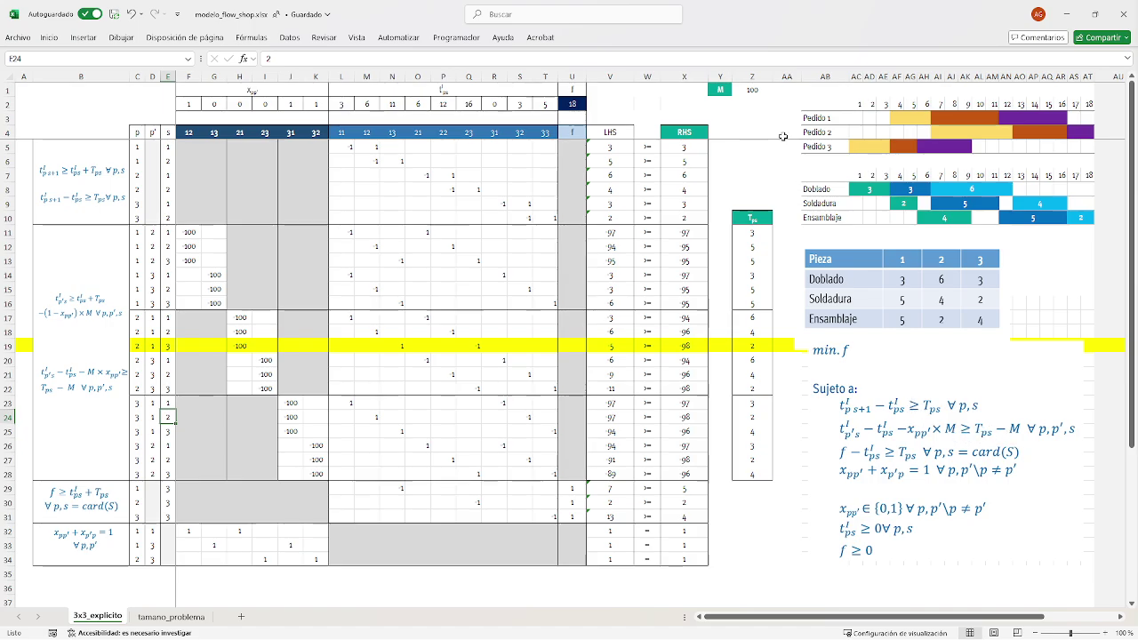
{"action": "left_click", "coordinate": [754, 89]}
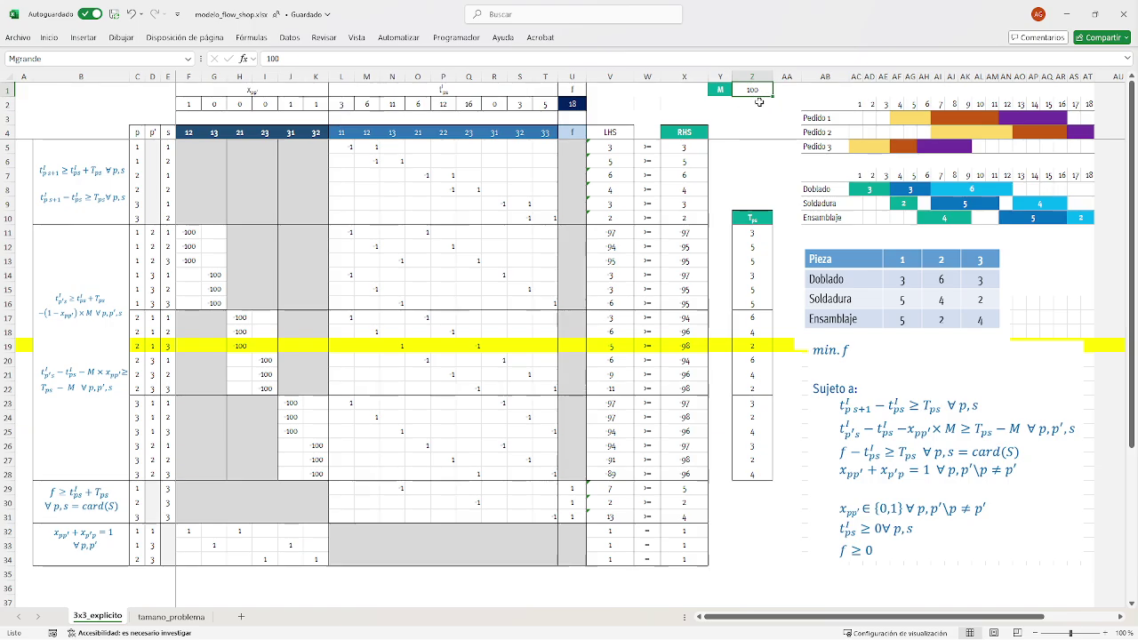
{"action": "type", "text": "120"}
{"action": "key", "text": "Return"}
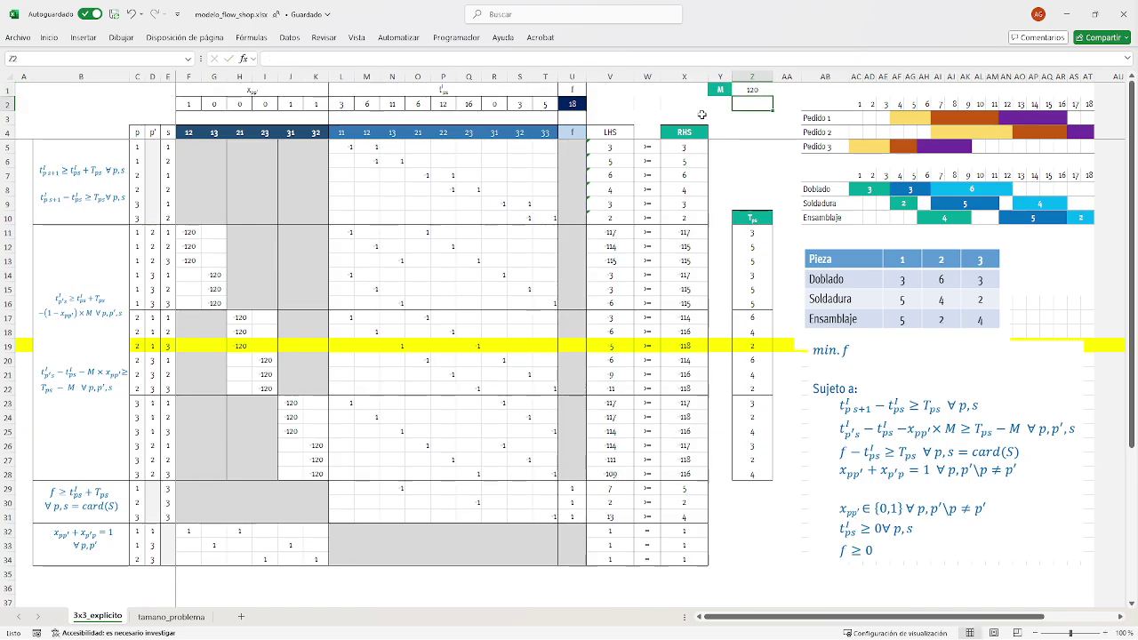
{"action": "key", "text": "Up"}
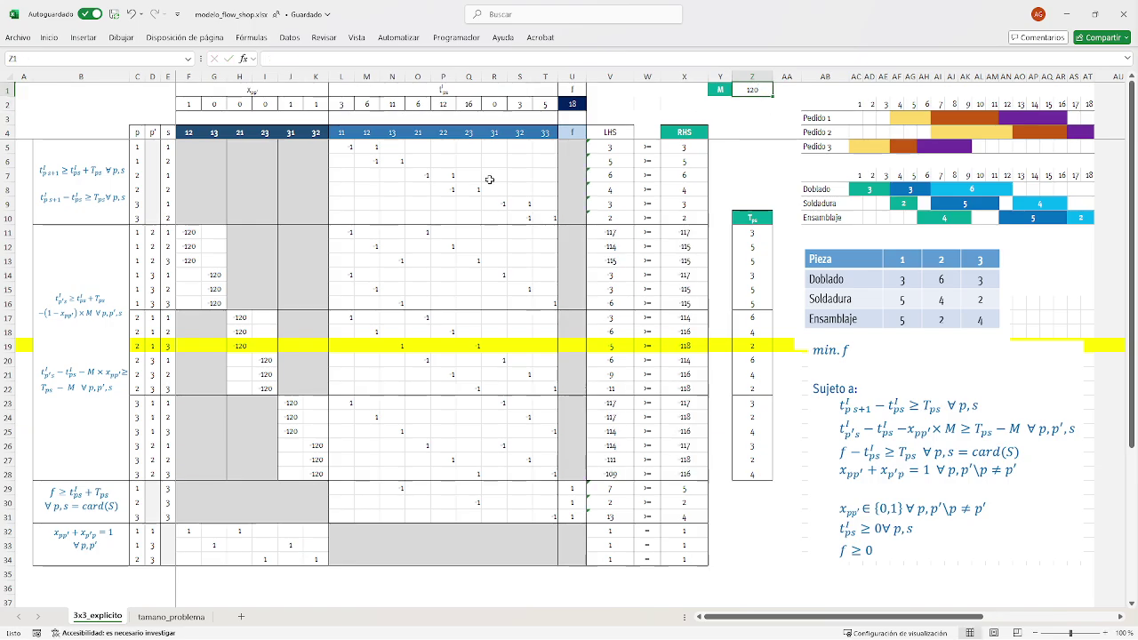
{"action": "type", "text": "100"}
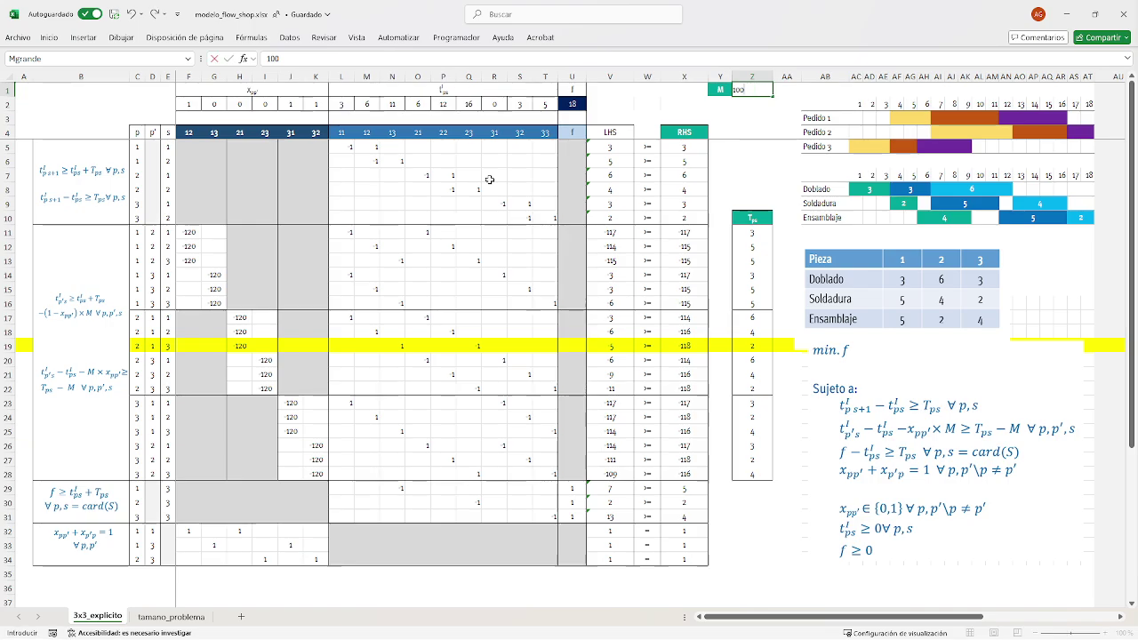
{"action": "key", "text": "ctrl+Return"}
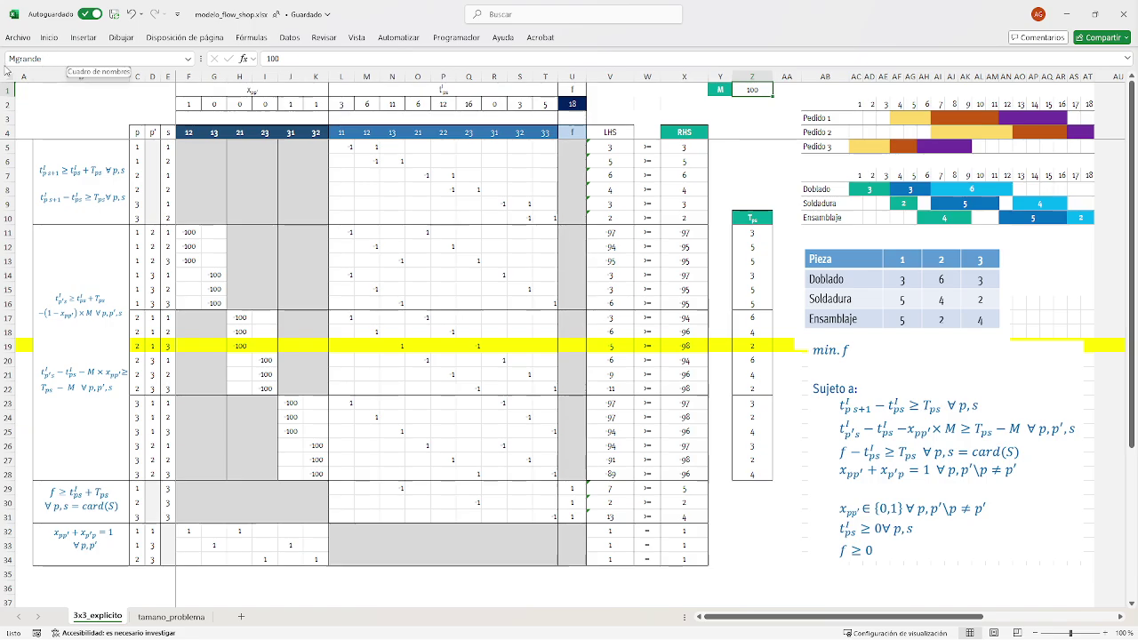
{"action": "left_click", "coordinate": [62, 60]}
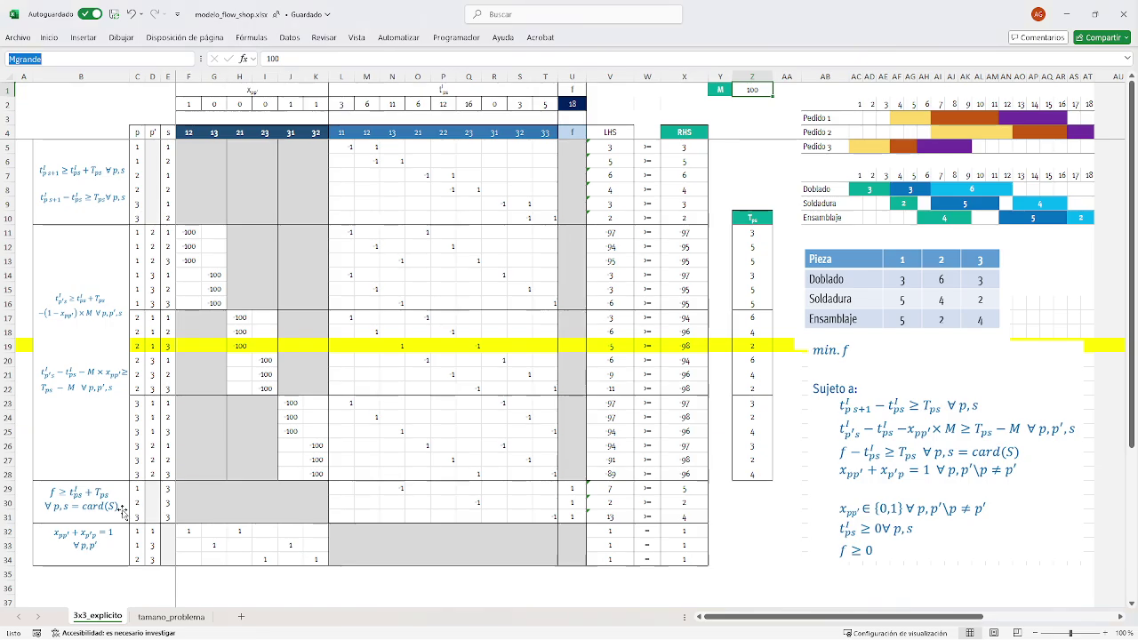
{"action": "left_click", "coordinate": [739, 540]}
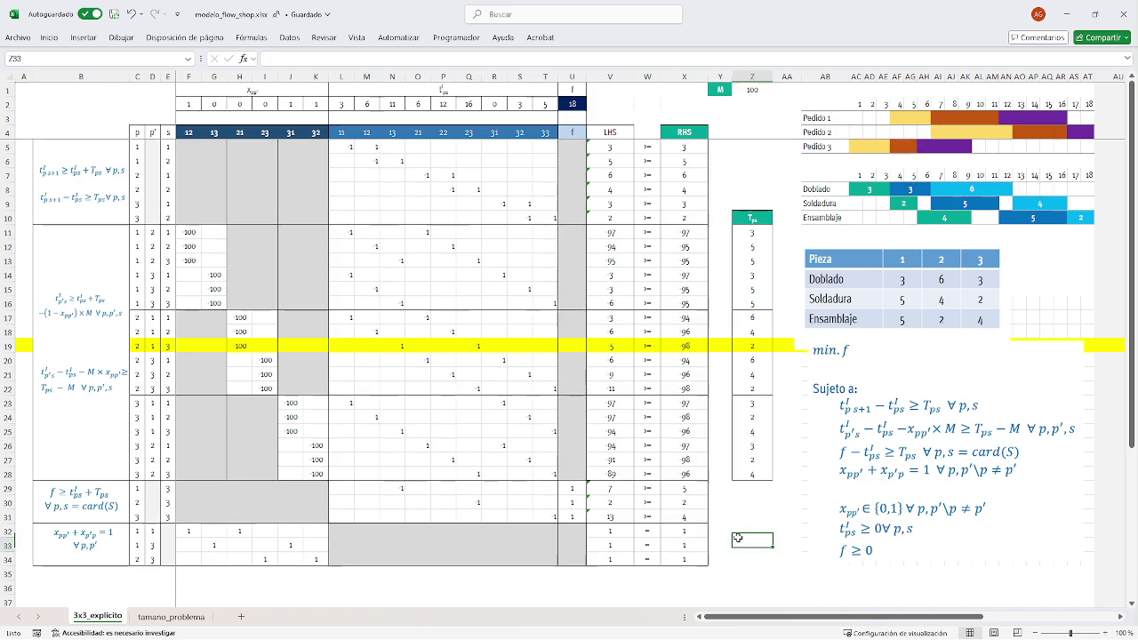
{"action": "type", "text": "="}
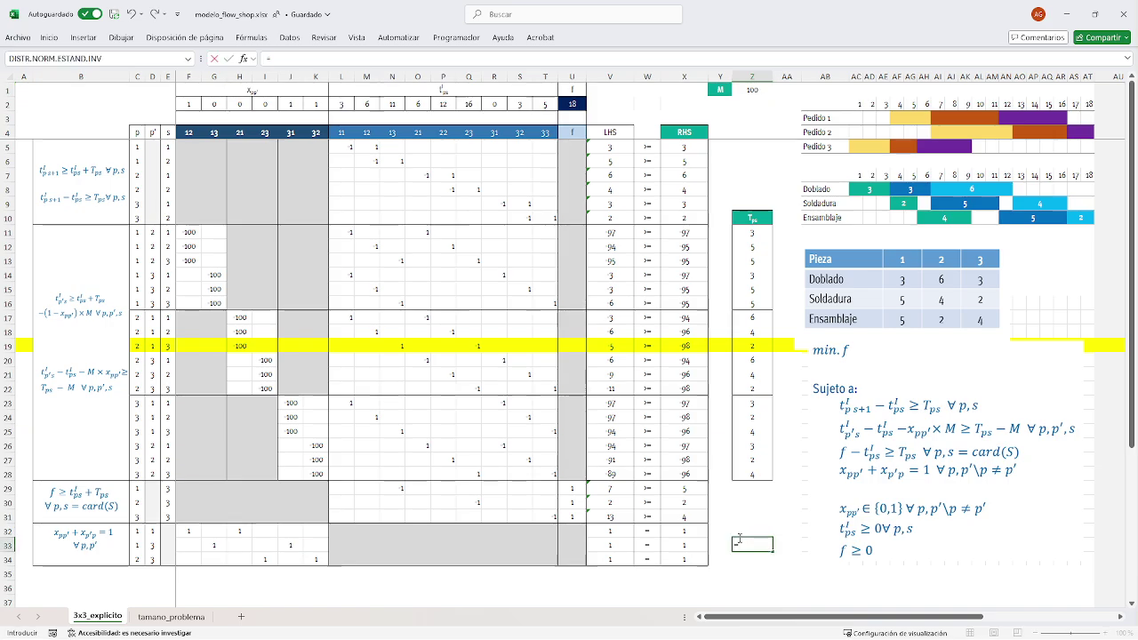
{"action": "type", "text": "Mga"}
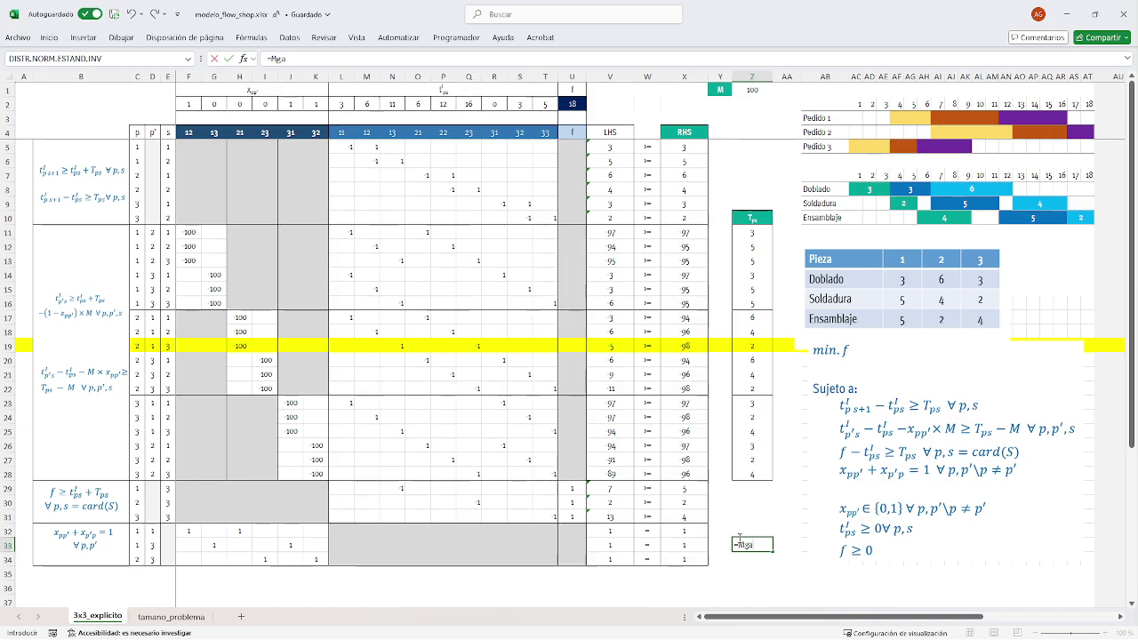
{"action": "key", "text": "BackSpace"}
{"action": "type", "text": "r"}
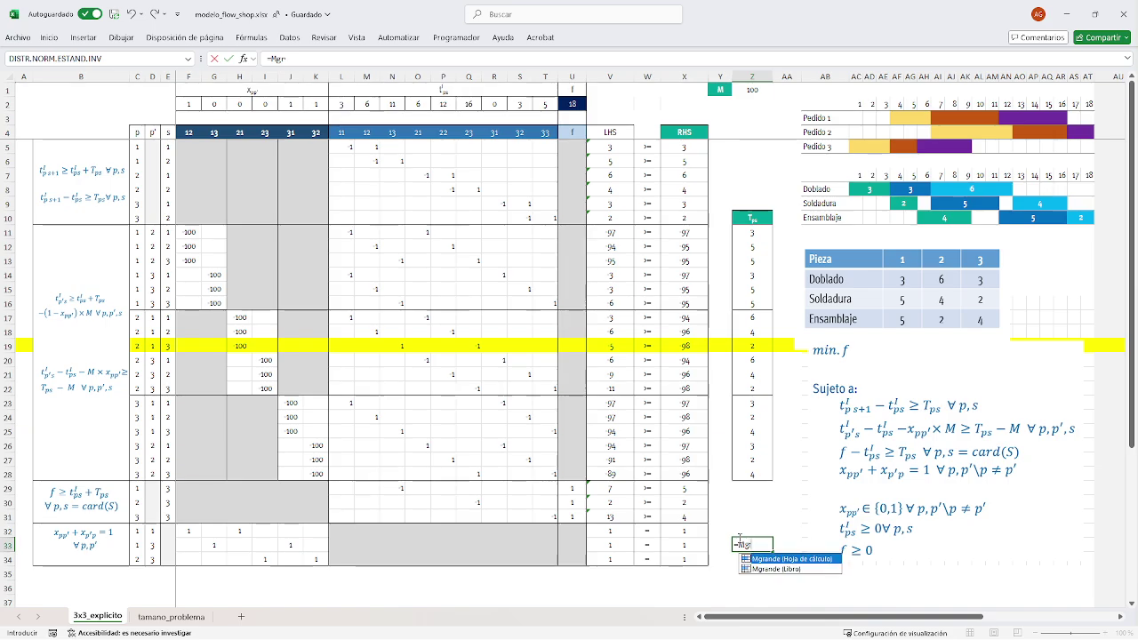
{"action": "key", "text": "Tab"}
{"action": "key", "text": "Return"}
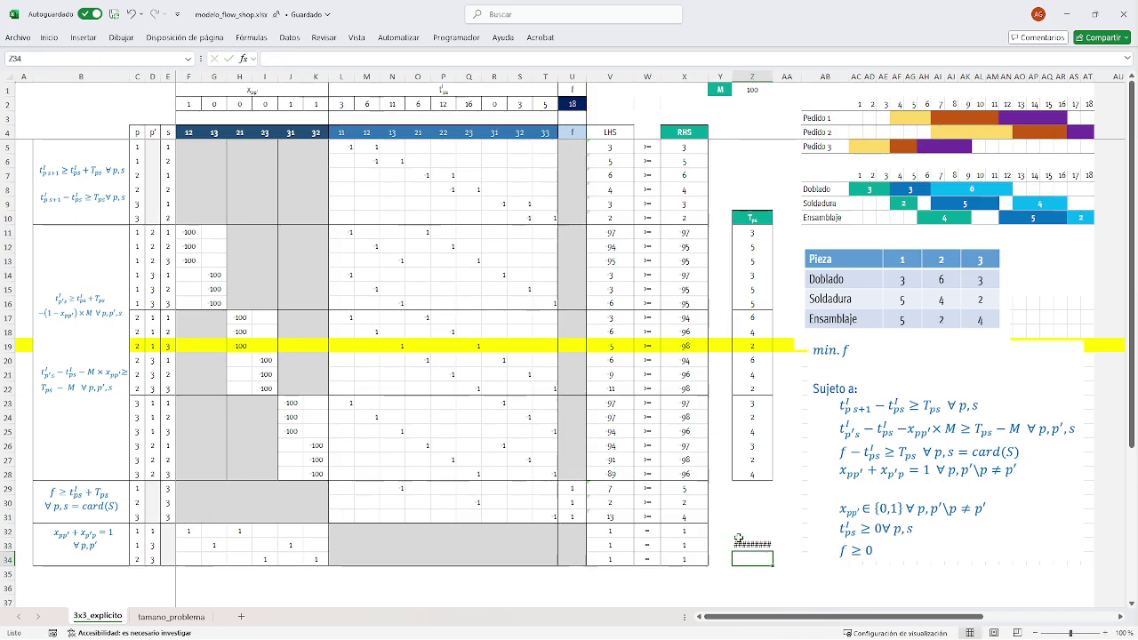
{"action": "left_click", "coordinate": [738, 542]}
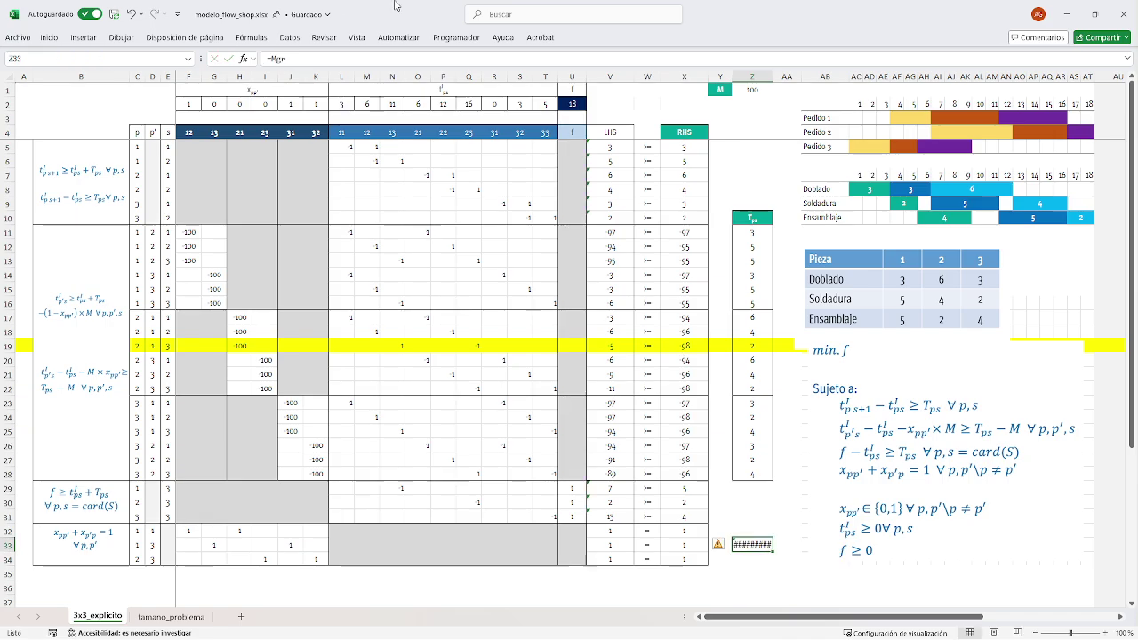
{"action": "left_click", "coordinate": [297, 59]}
{"action": "type", "text": "and"}
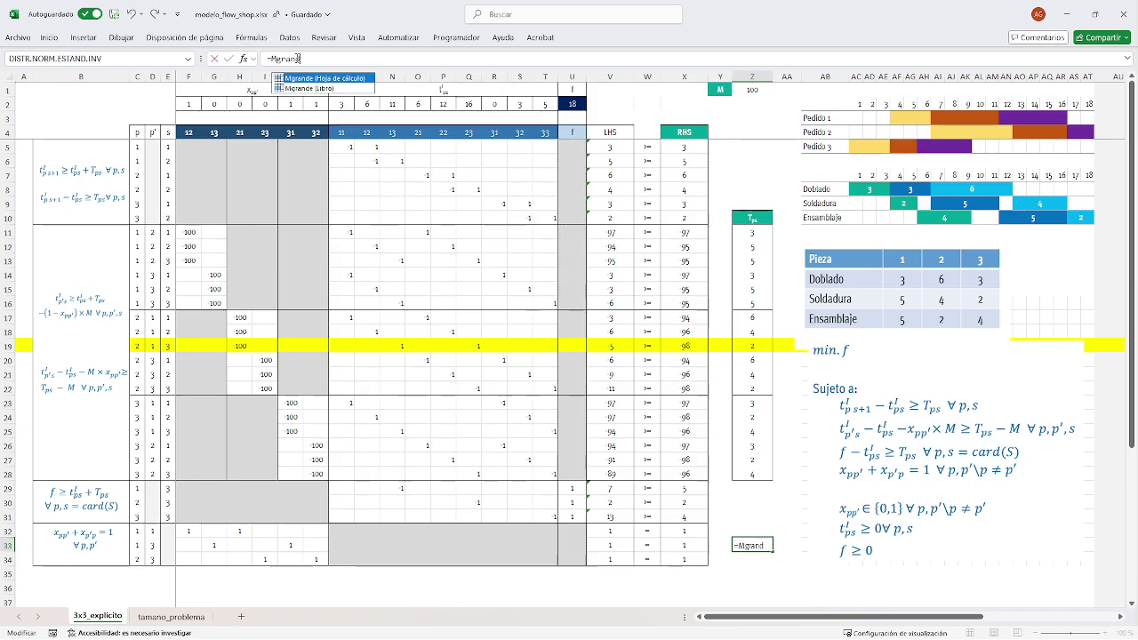
{"action": "type", "text": "e"}
{"action": "key", "text": "Return"}
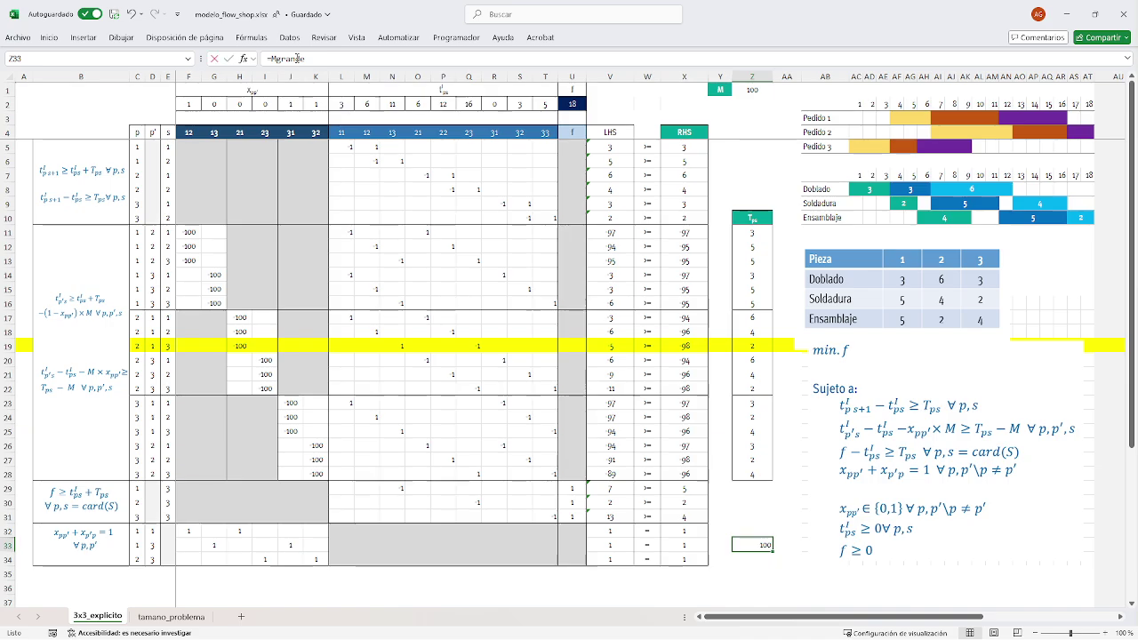
{"action": "type", "text": "="}
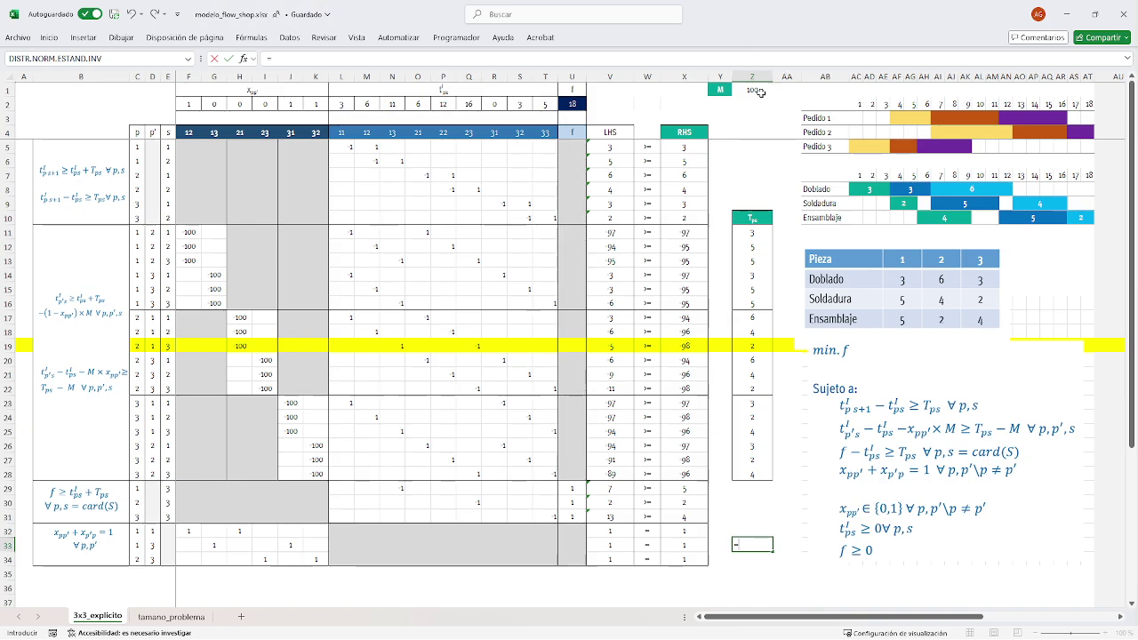
{"action": "type", "text": "Mgrande"}
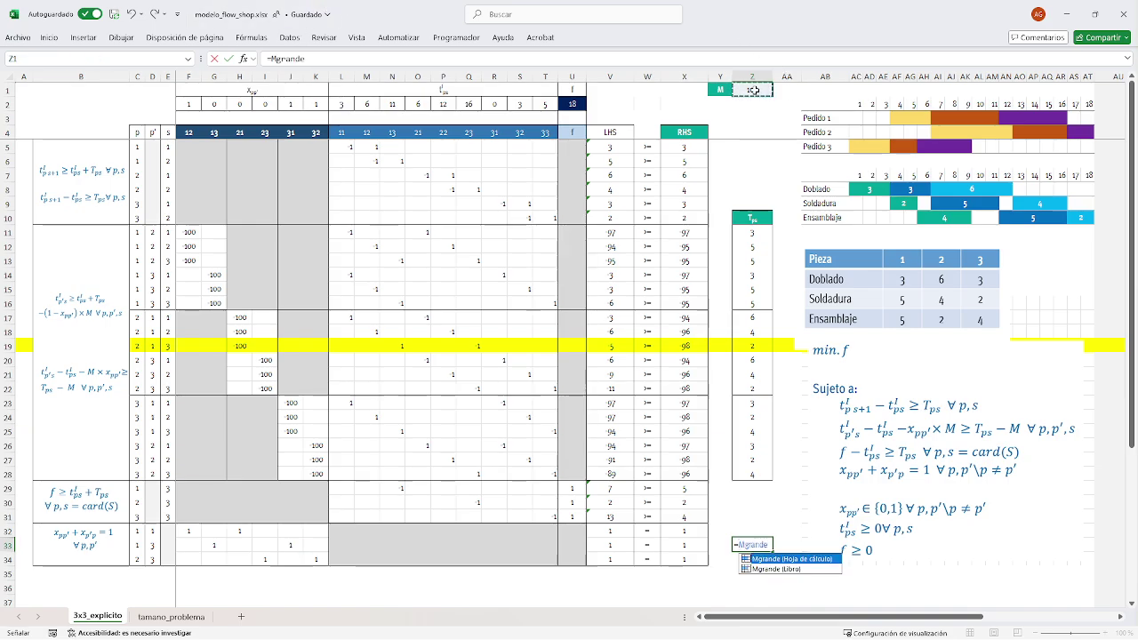
{"action": "key", "text": "Return"}
{"action": "key", "text": "Up"}
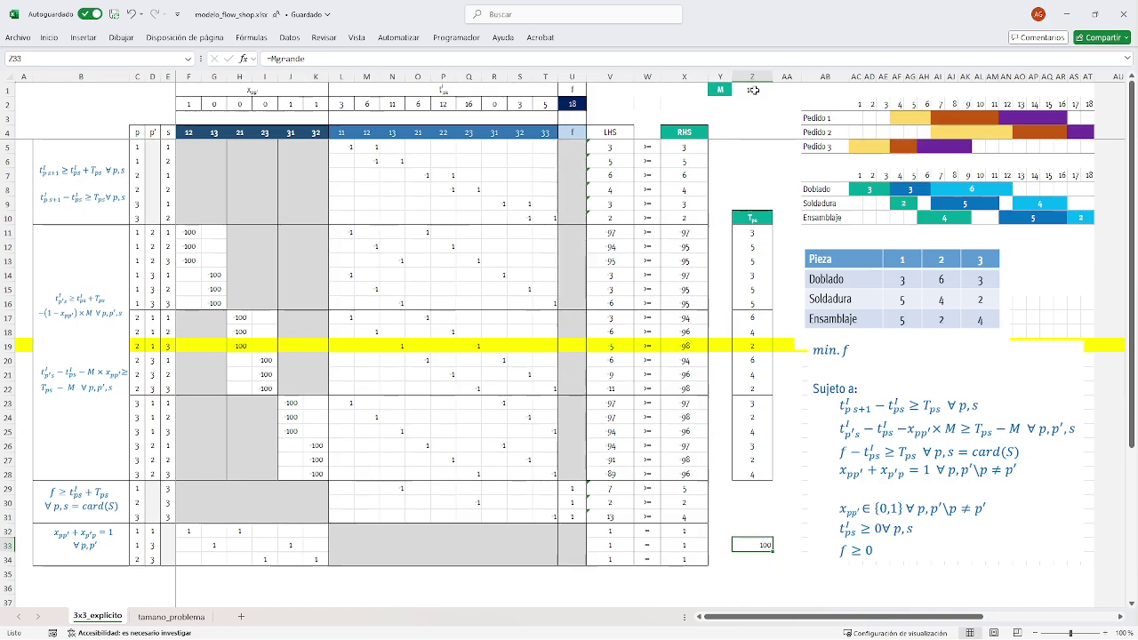
{"action": "key", "text": "Delete"}
{"action": "key", "text": "Down"}
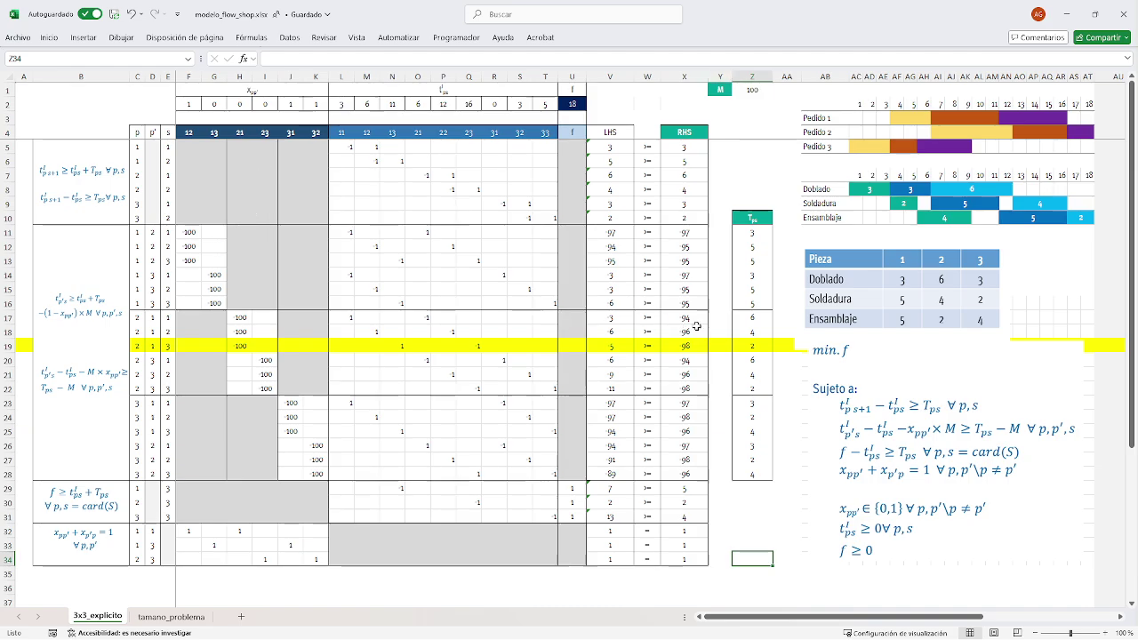
{"action": "left_click", "coordinate": [755, 115]}
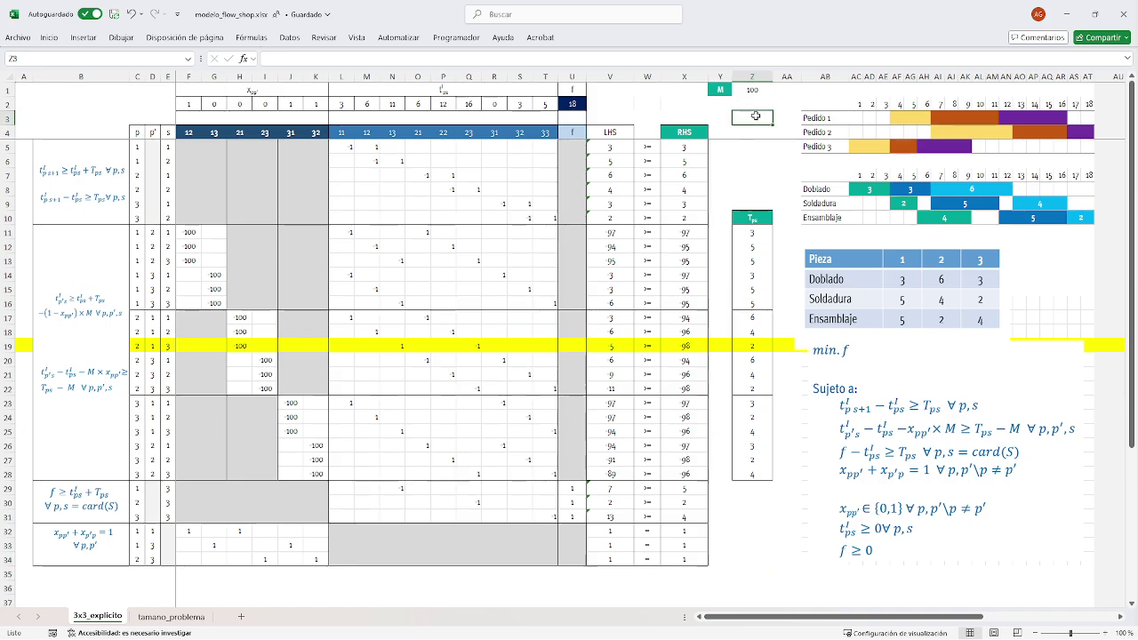
{"action": "type", "text": "100"}
{"action": "key", "text": "Return"}
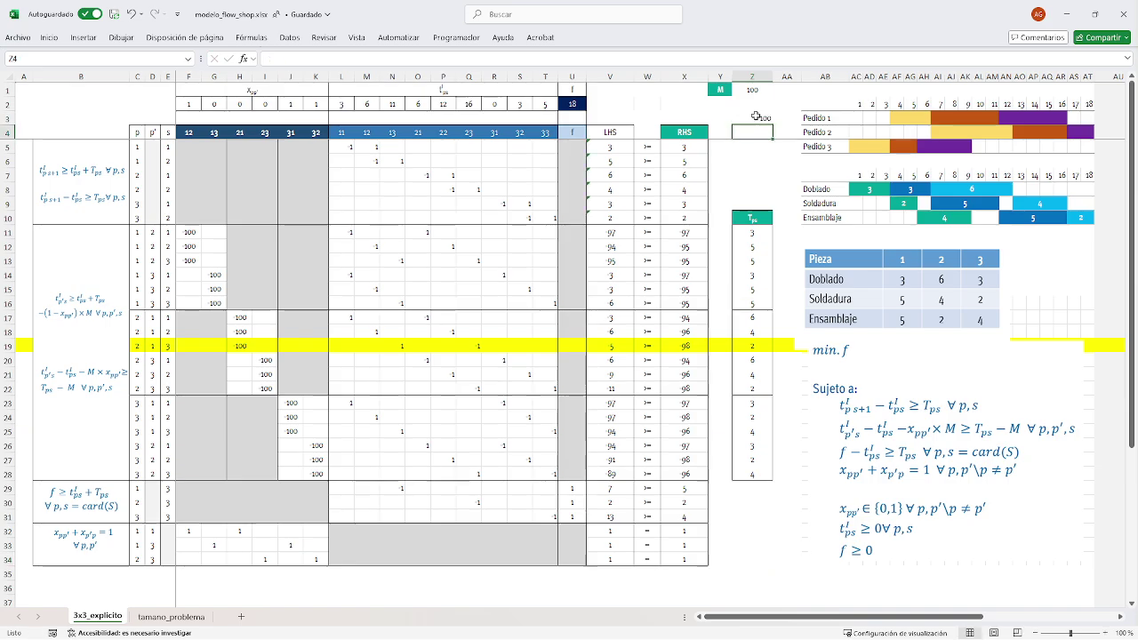
{"action": "left_click", "coordinate": [768, 532]}
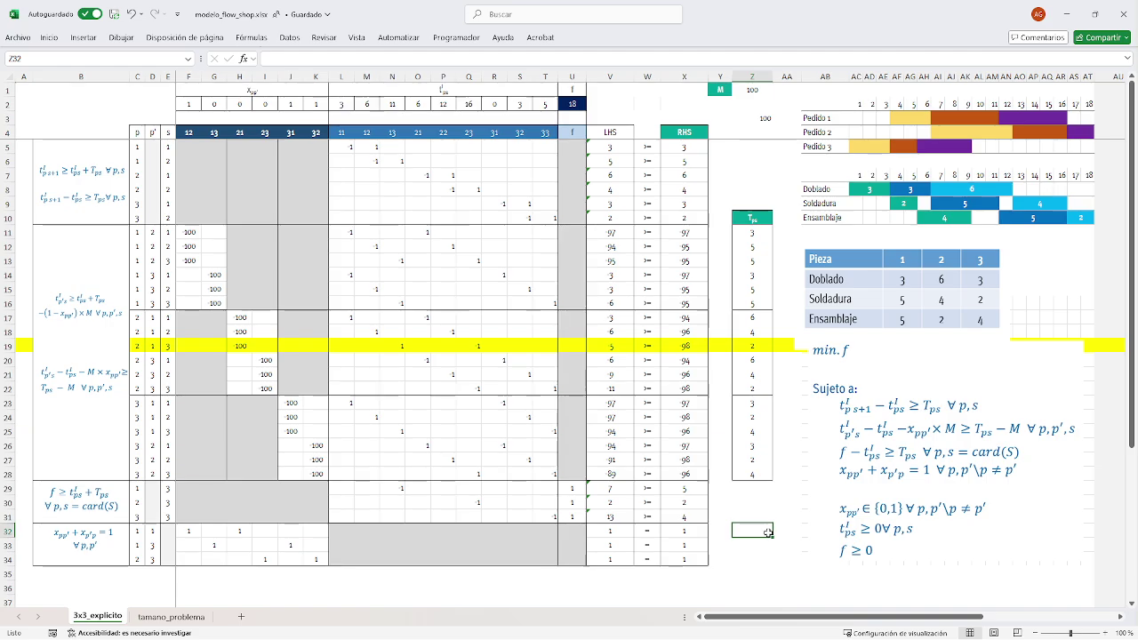
{"action": "type", "text": "="}
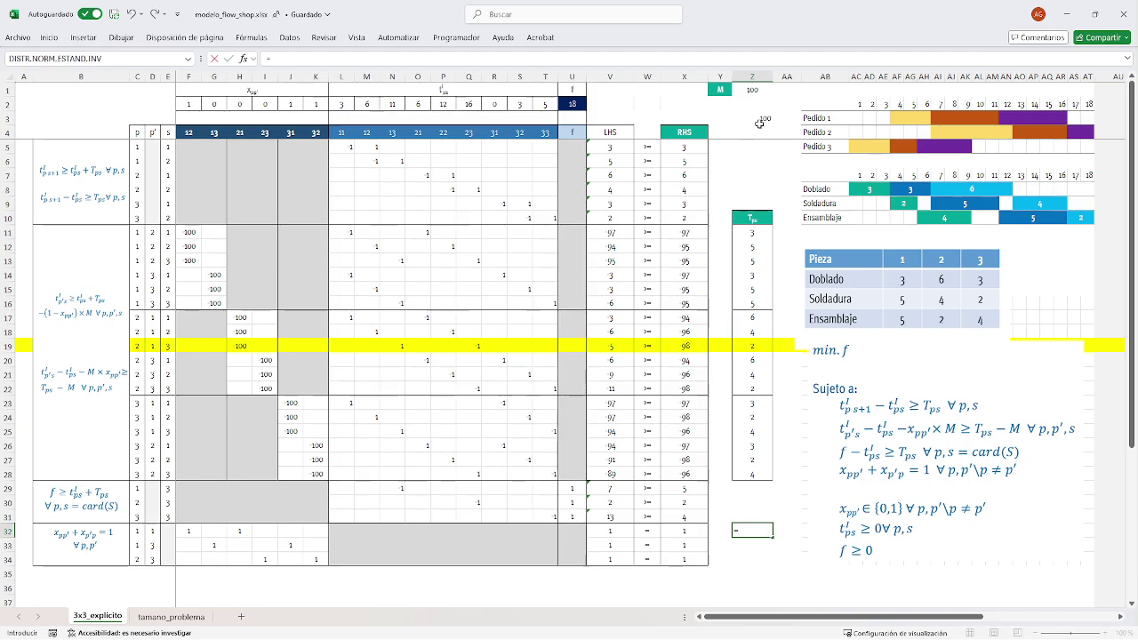
{"action": "left_click", "coordinate": [759, 121]}
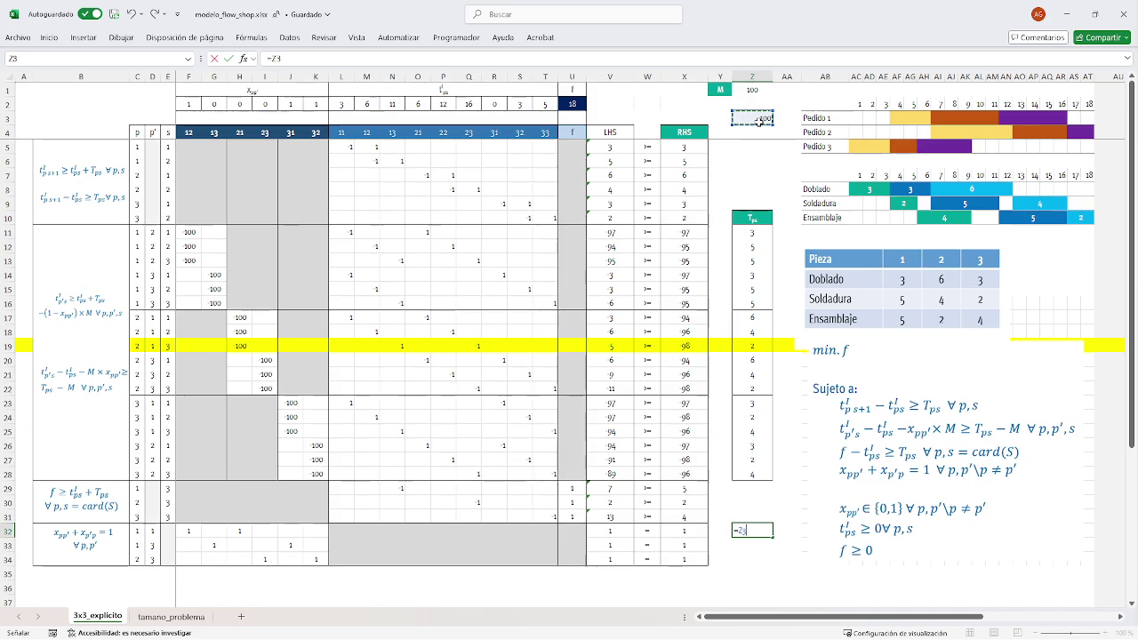
{"action": "key", "text": "F4"}
{"action": "key", "text": "ctrl+Return"}
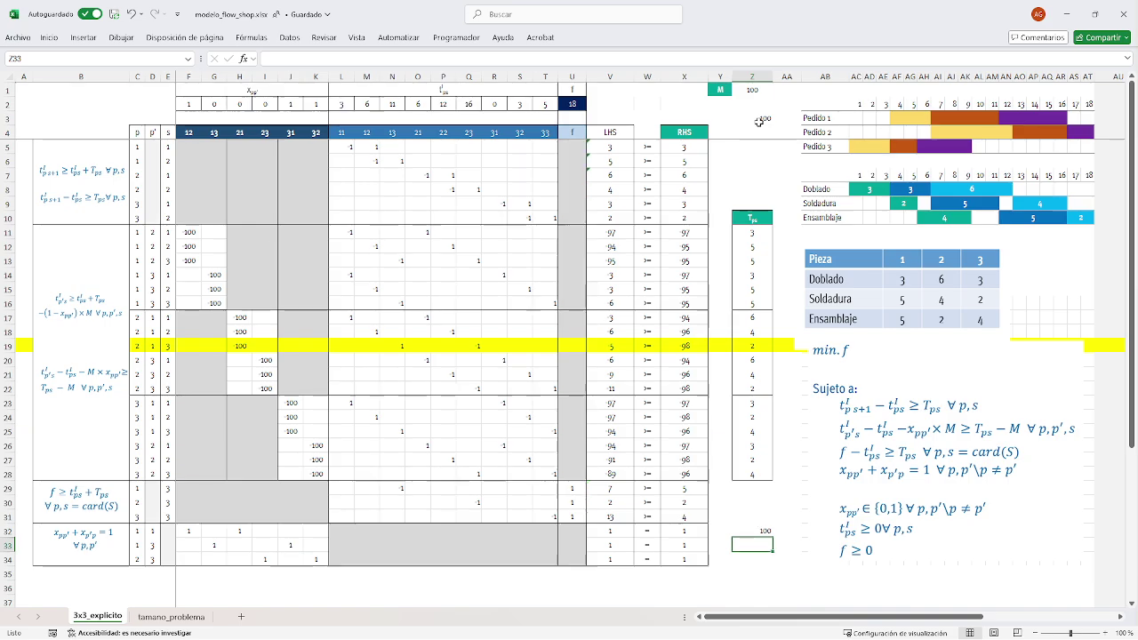
{"action": "key", "text": "ctrl+c"}
{"action": "key", "text": "Down"}
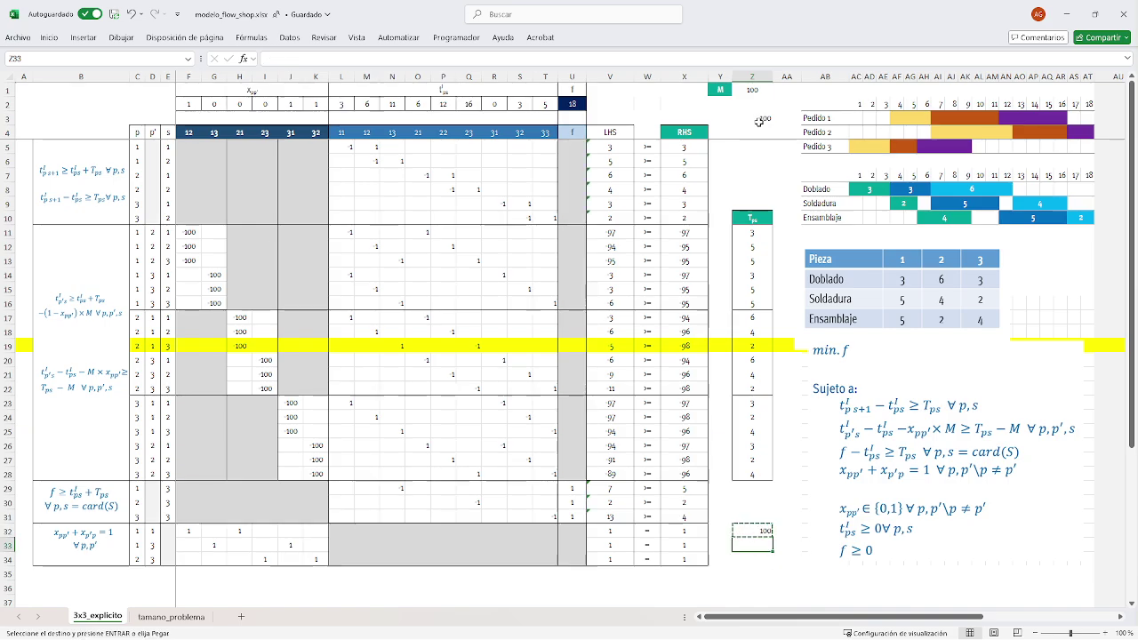
{"action": "key", "text": "ctrl+v"}
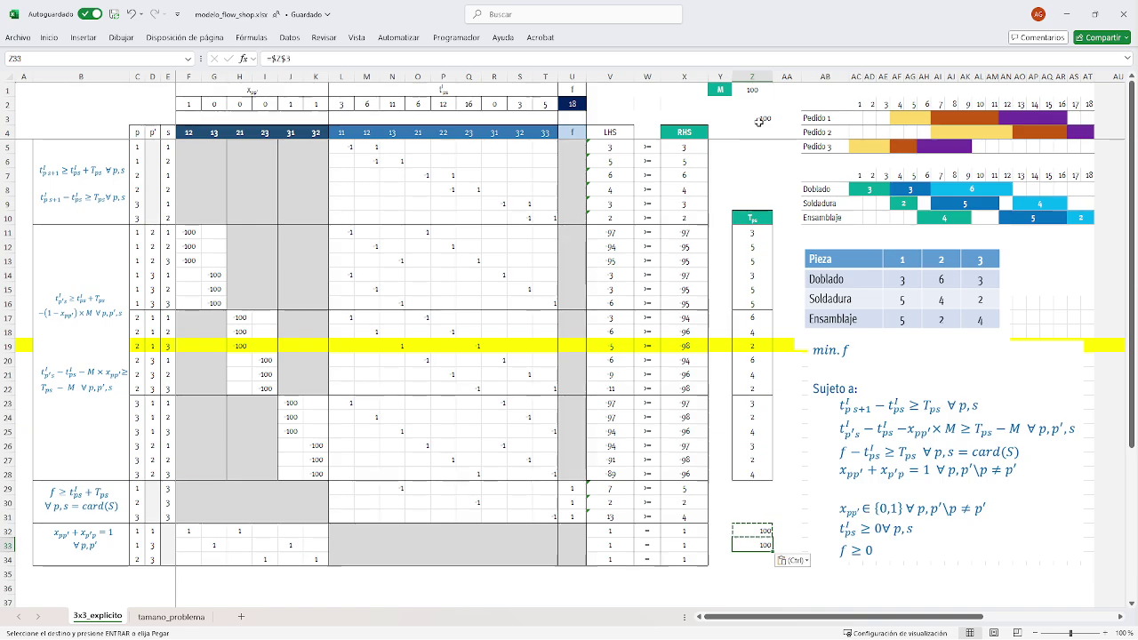
{"action": "key", "text": "Down"}
{"action": "key", "text": "ctrl+z"}
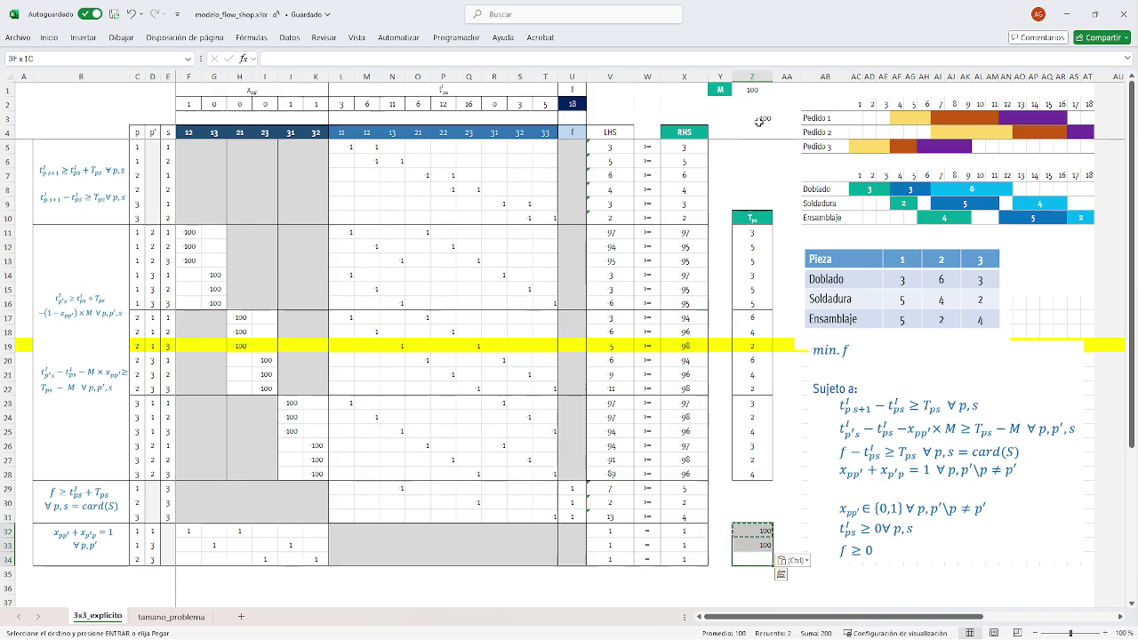
{"action": "key", "text": "ctrl+z"}
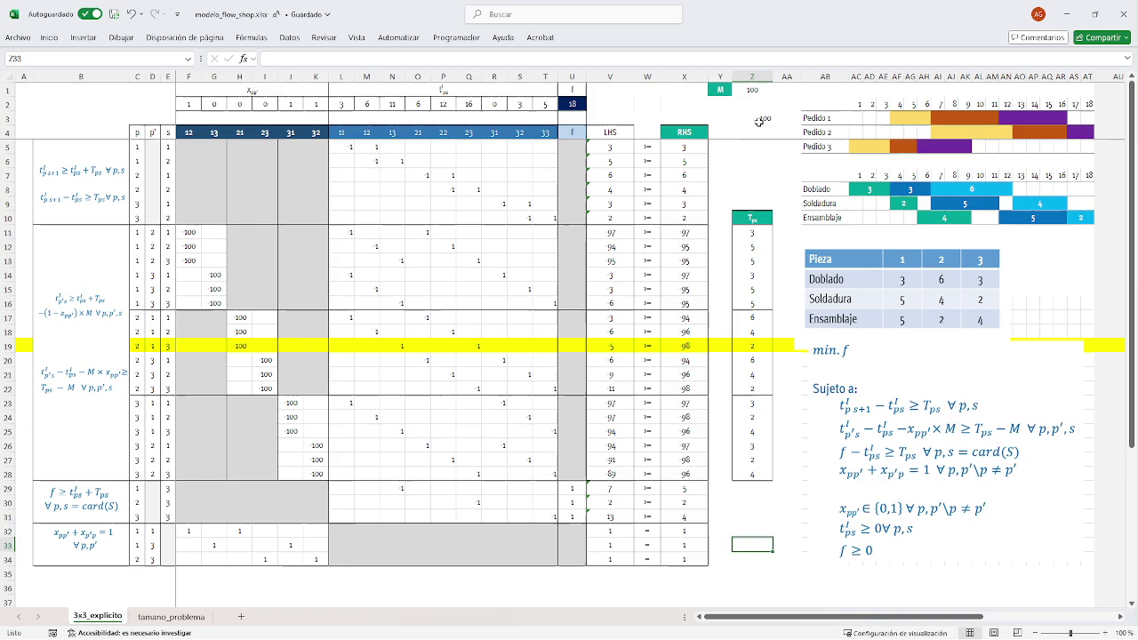
{"action": "left_click", "coordinate": [759, 121]}
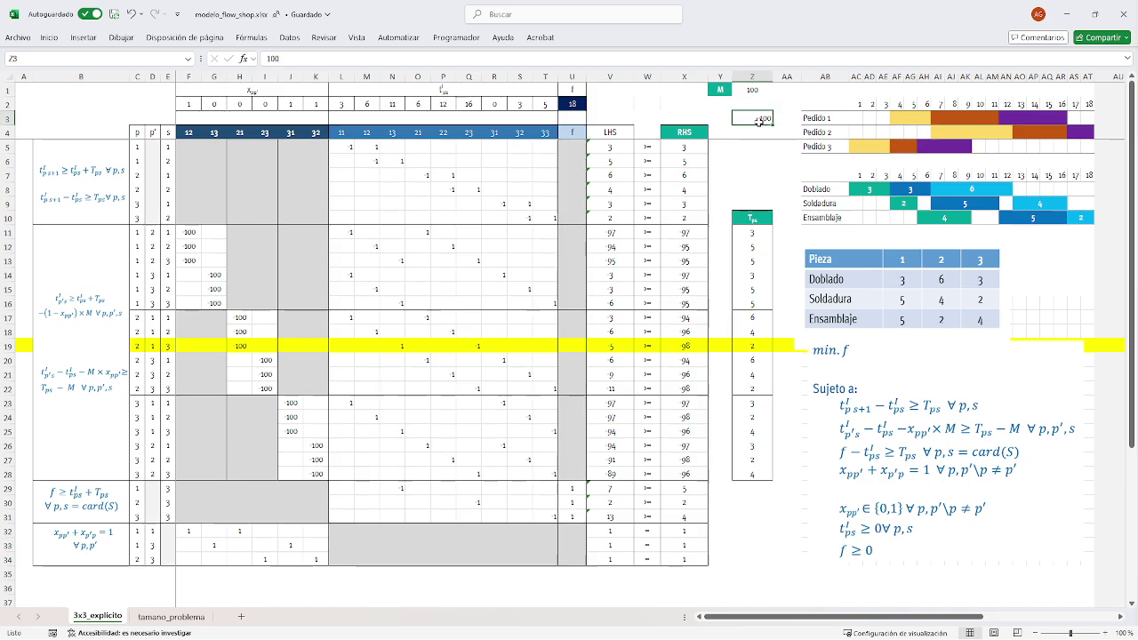
{"action": "key", "text": "Delete"}
{"action": "left_click", "coordinate": [199, 261]}
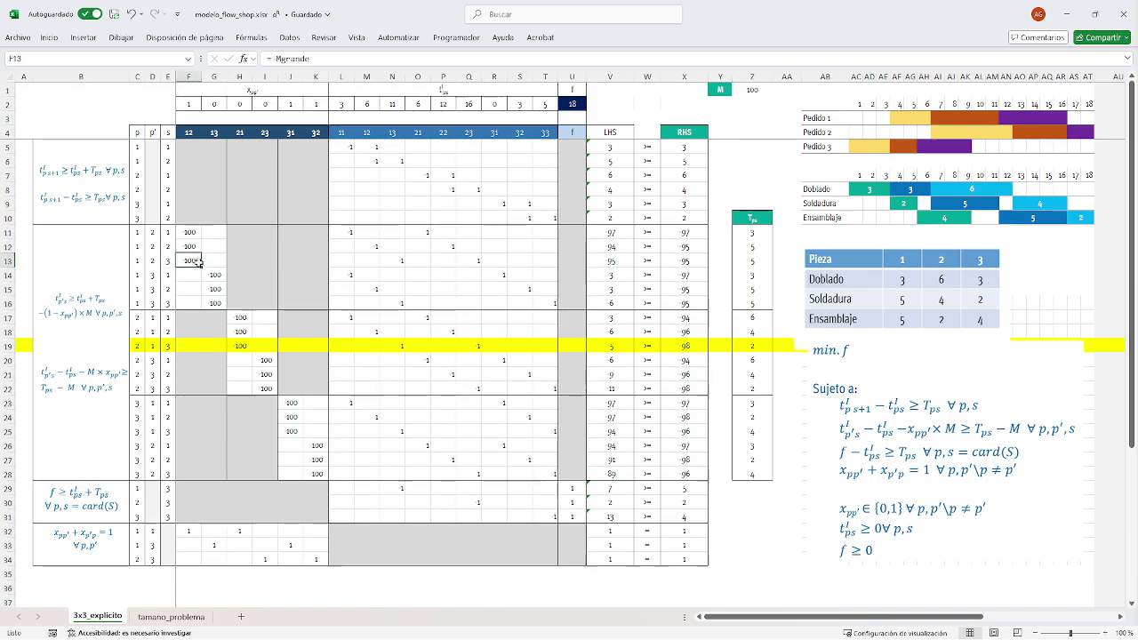
{"action": "key", "text": "Right"}
{"action": "key", "text": "Down"}
{"action": "key", "text": "Down"}
{"action": "key", "text": "Down"}
{"action": "key", "text": "Down"}
{"action": "key", "text": "Down"}
{"action": "key", "text": "Down"}
{"action": "key", "text": "Right"}
{"action": "key", "text": "Down"}
{"action": "key", "text": "Right"}
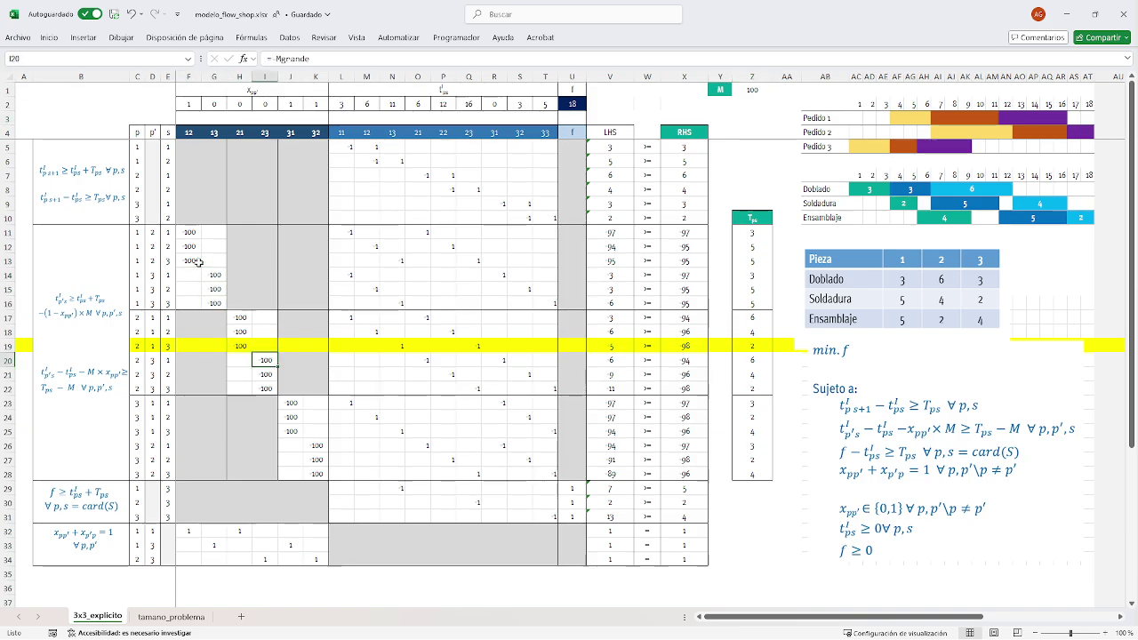
{"action": "key", "text": "Down"}
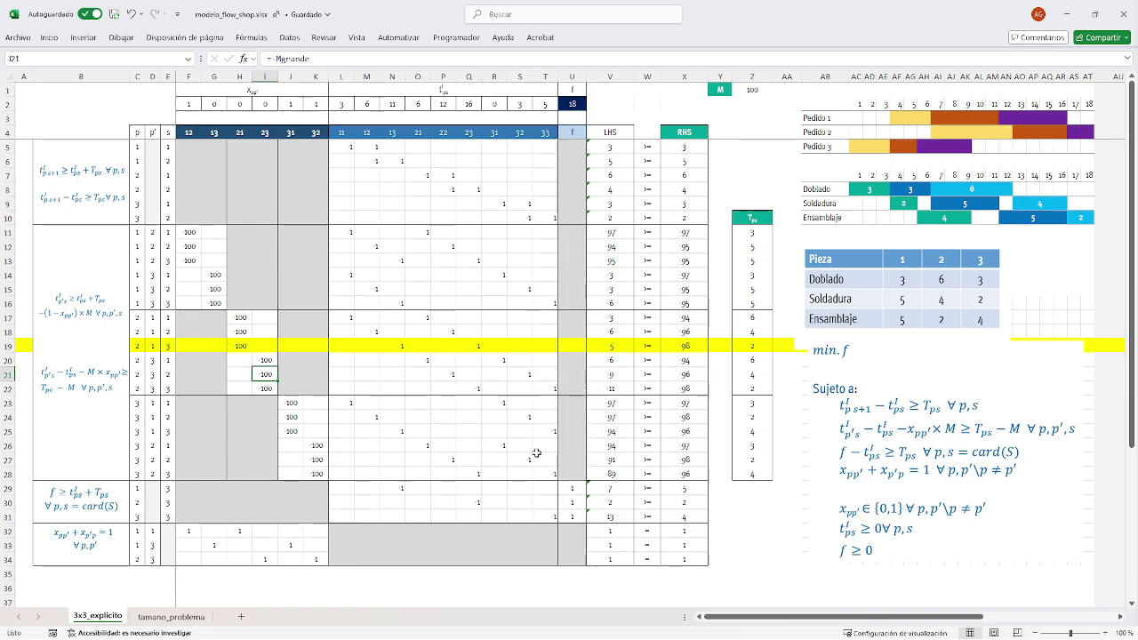
{"action": "left_click", "coordinate": [607, 346]}
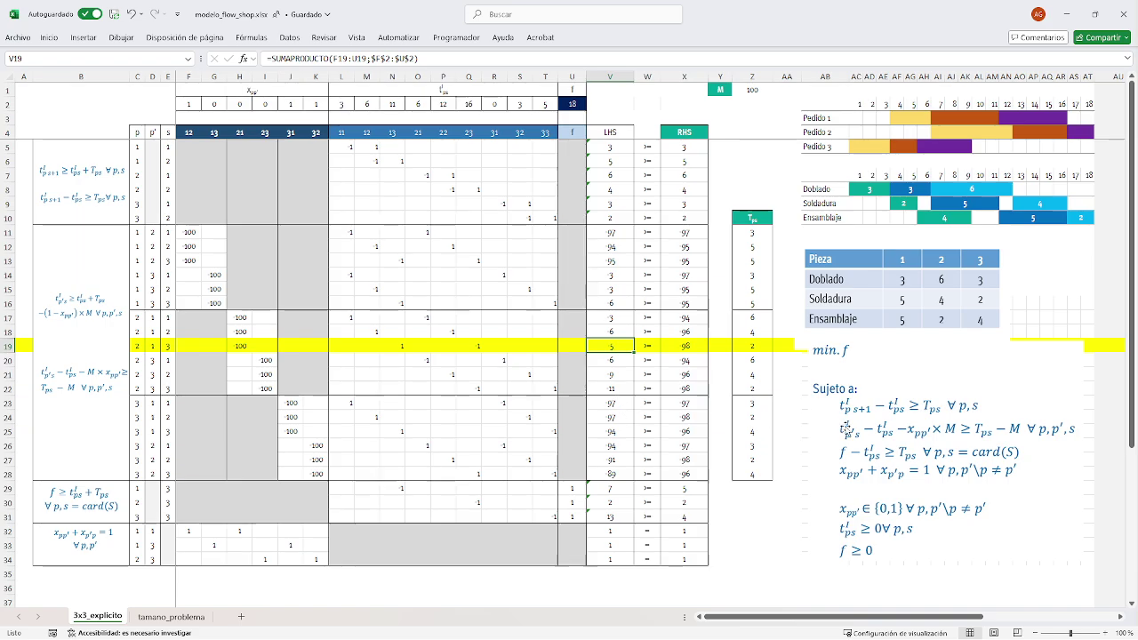
{"action": "left_click", "coordinate": [152, 349]}
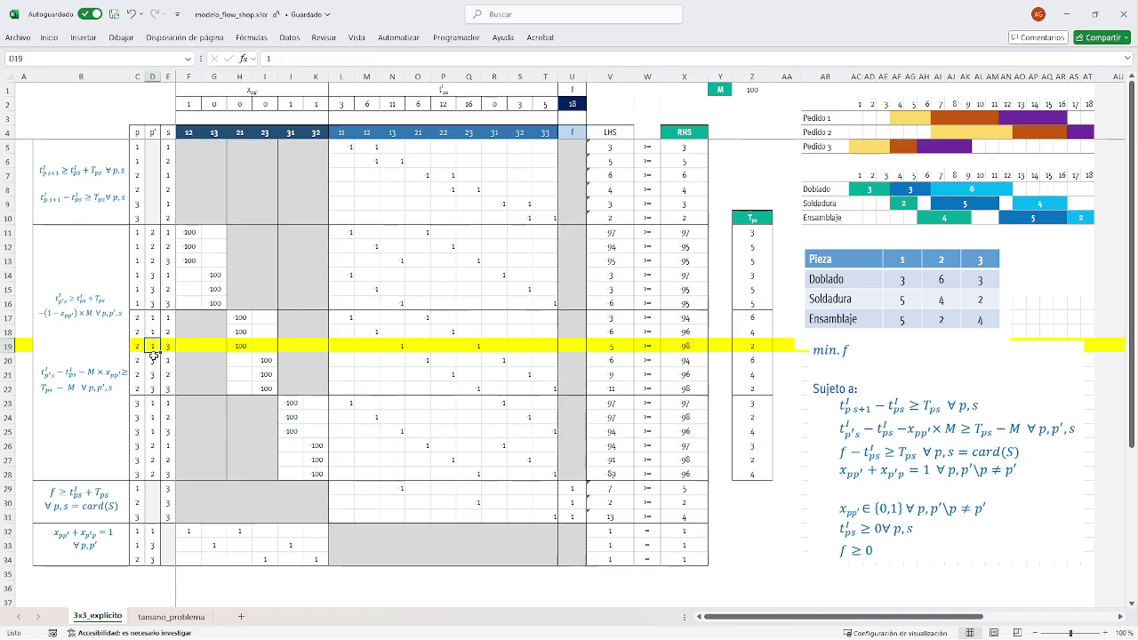
{"action": "key", "text": "Right"}
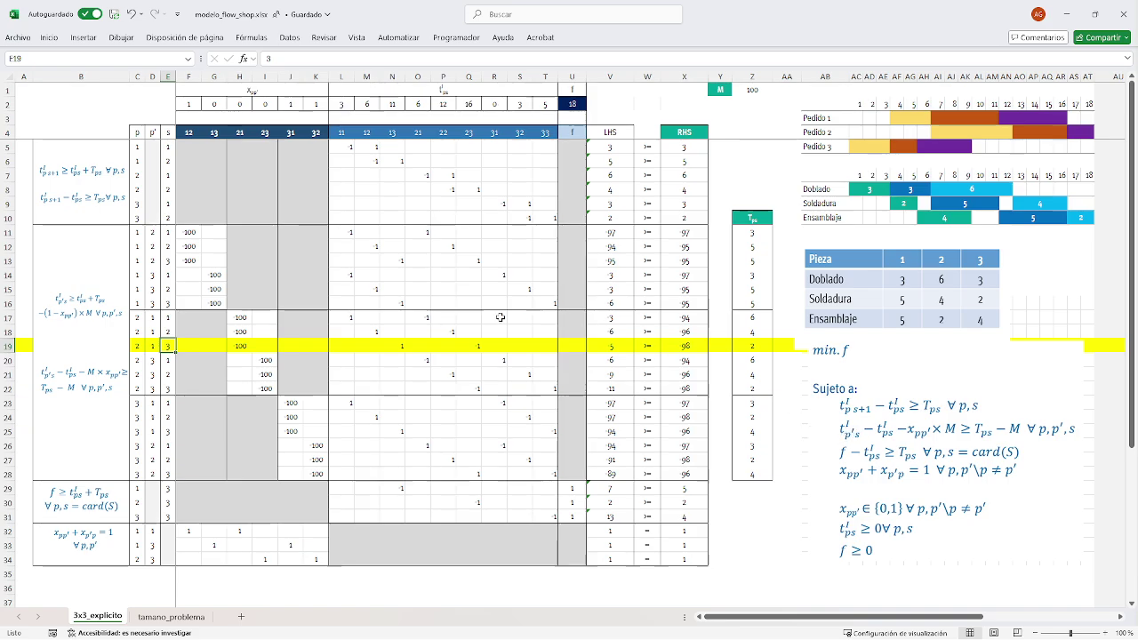
{"action": "left_click", "coordinate": [399, 346]}
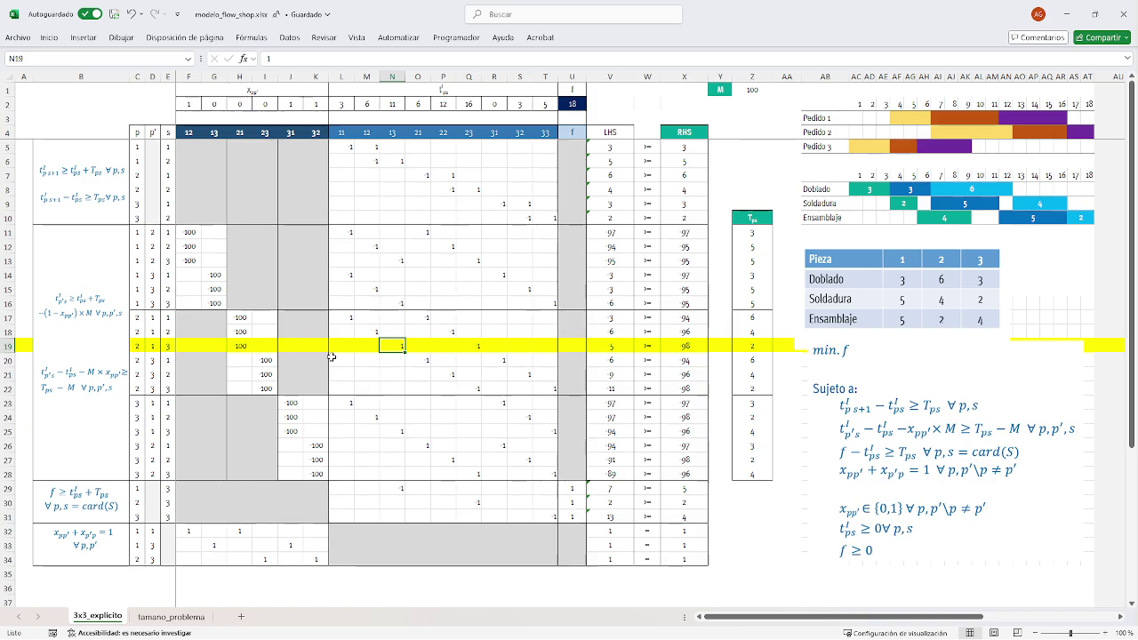
{"action": "left_click", "coordinate": [474, 346]}
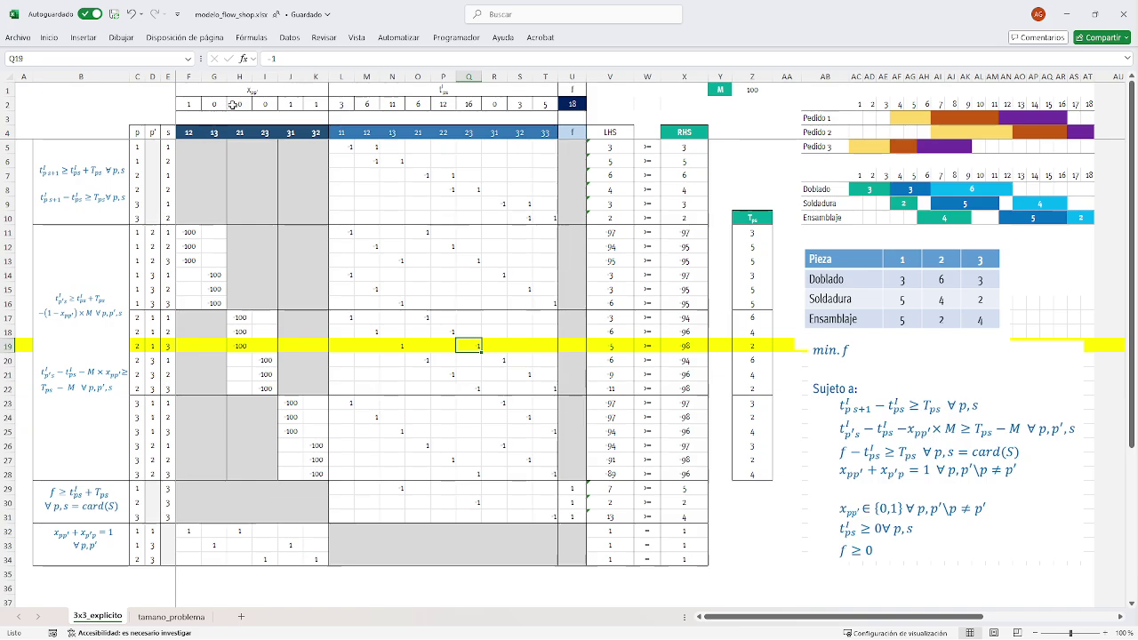
{"action": "left_click", "coordinate": [245, 345]}
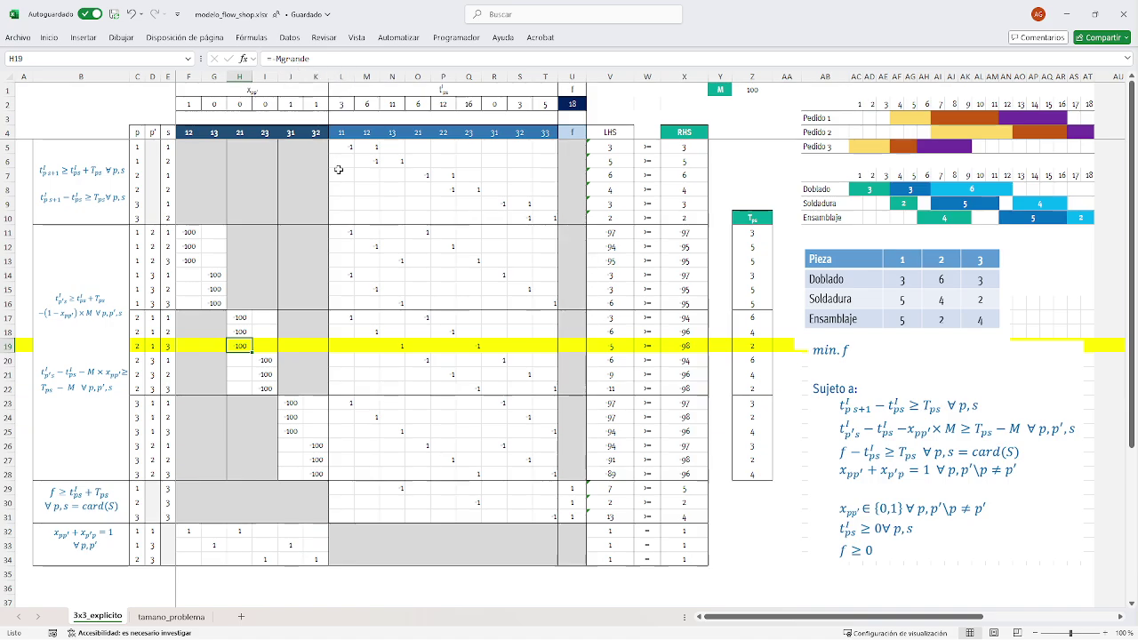
{"action": "left_click", "coordinate": [601, 343]}
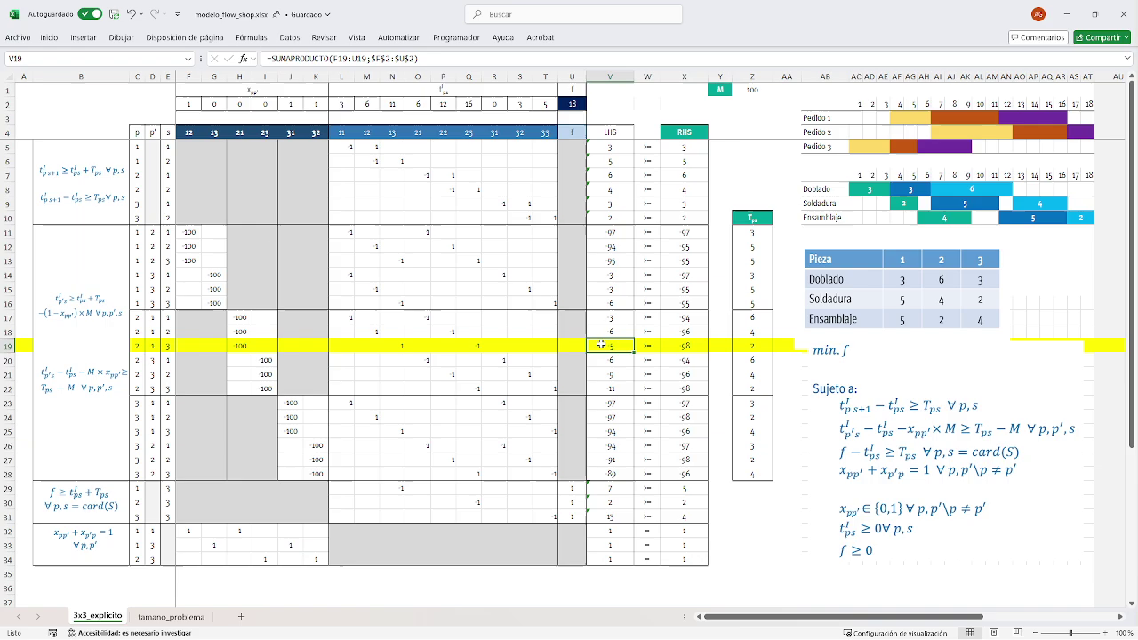
{"action": "double_click", "coordinate": [602, 344]}
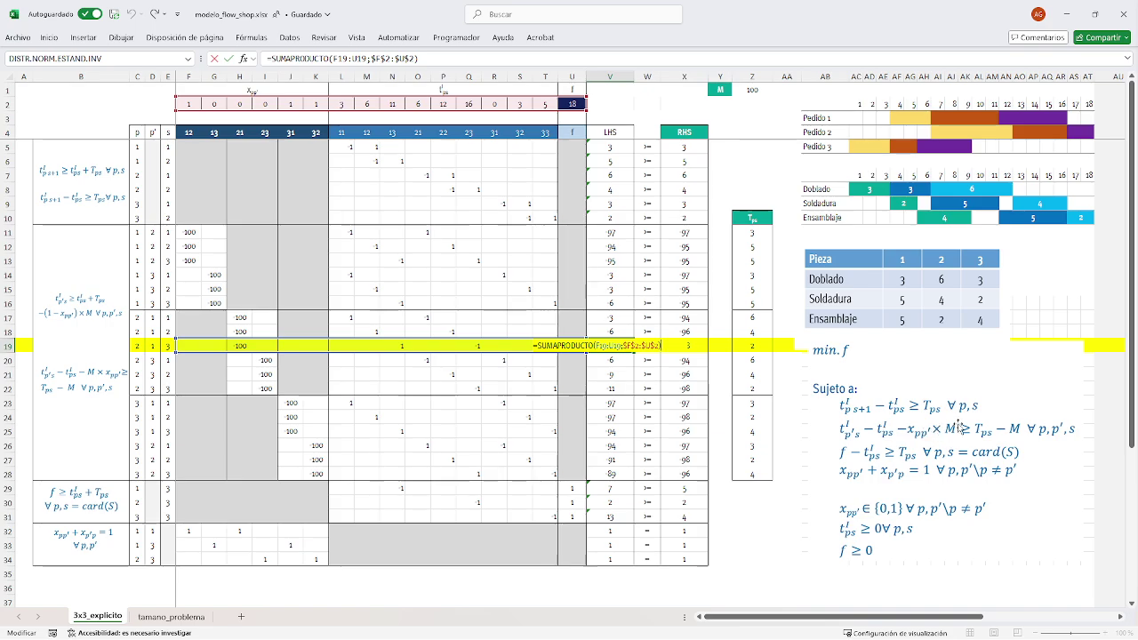
{"action": "key", "text": "Escape"}
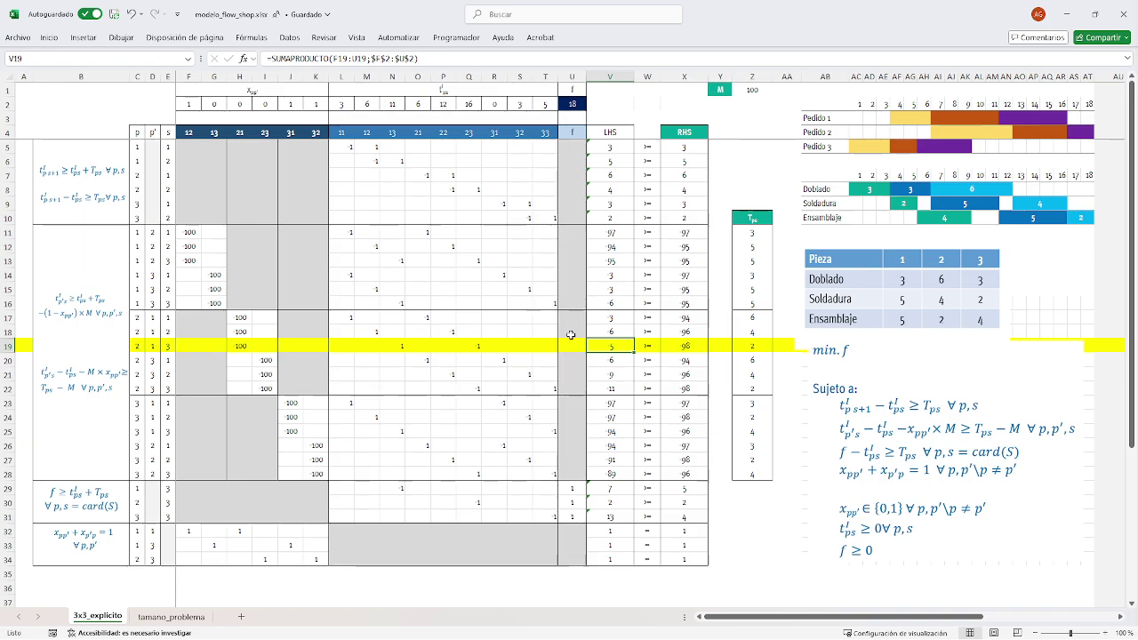
{"action": "left_click", "coordinate": [754, 345]}
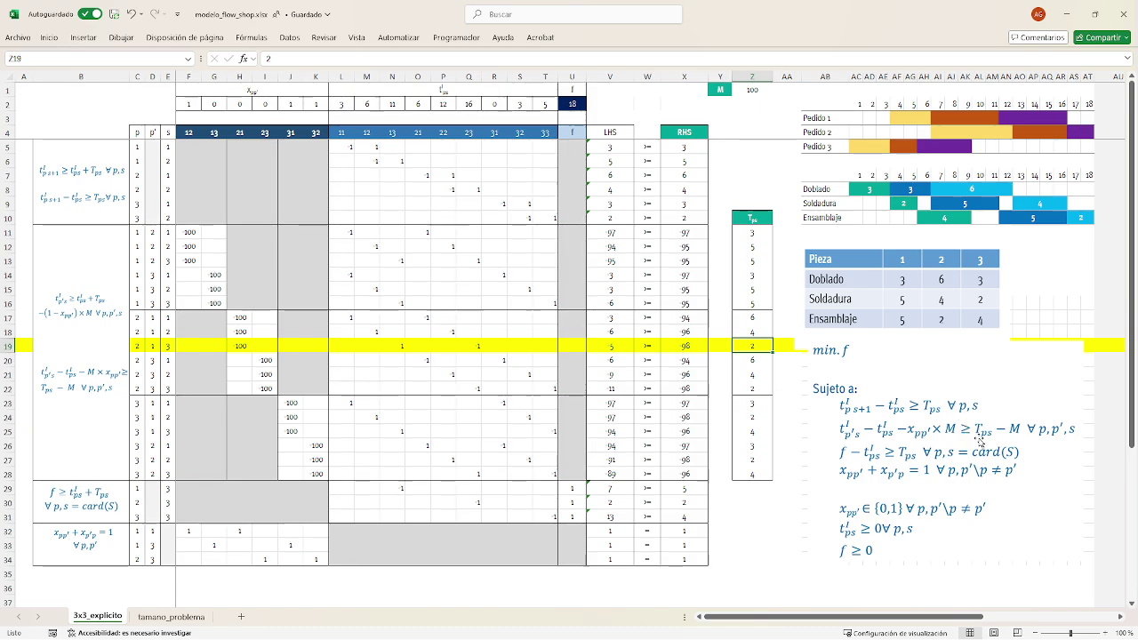
{"action": "left_click", "coordinate": [690, 349]}
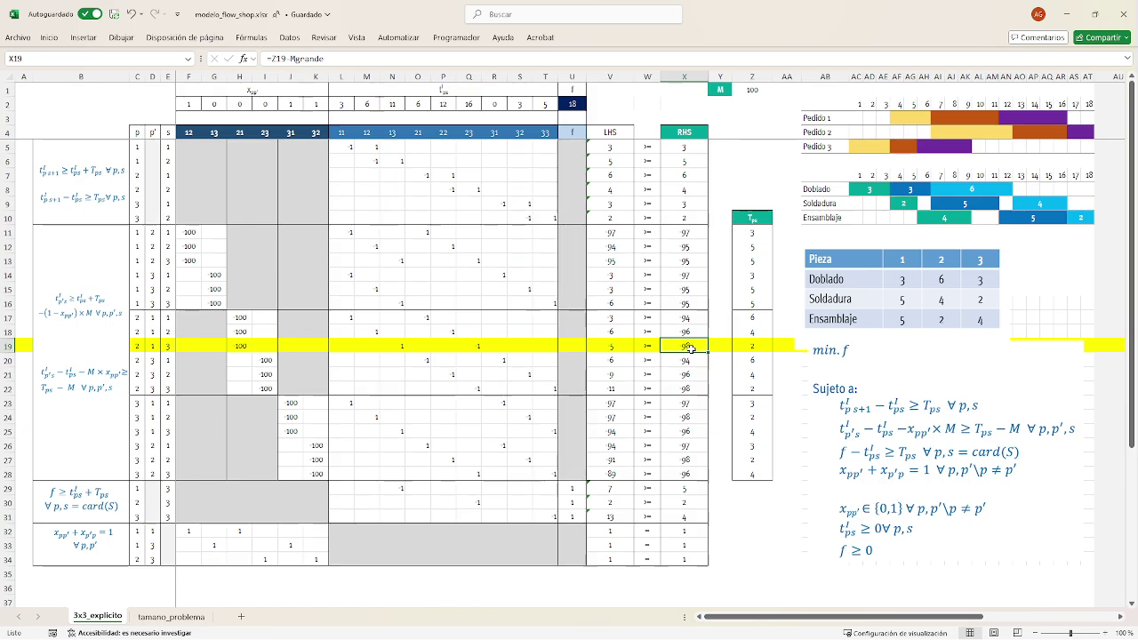